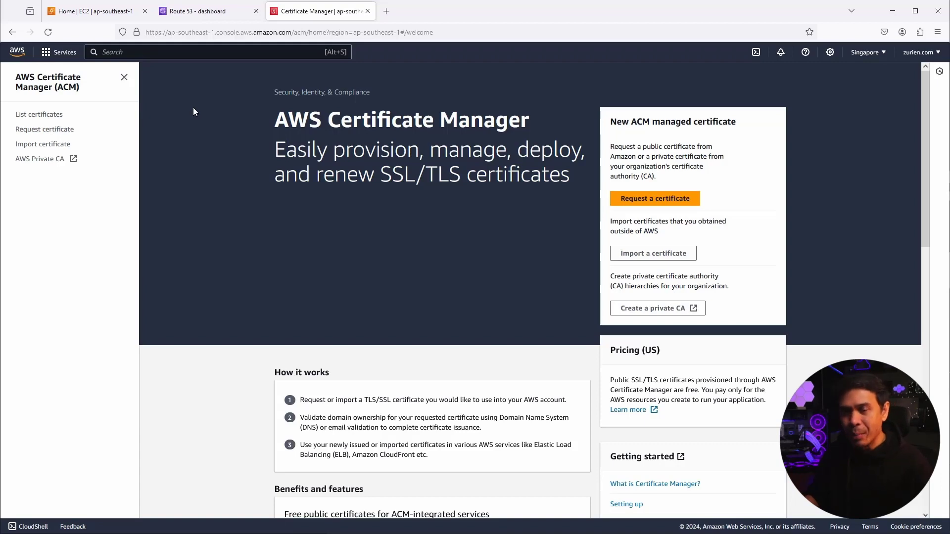
# Step: Open the labs.styxshow.com website in a new browser tab
pyautogui.click(386, 11)
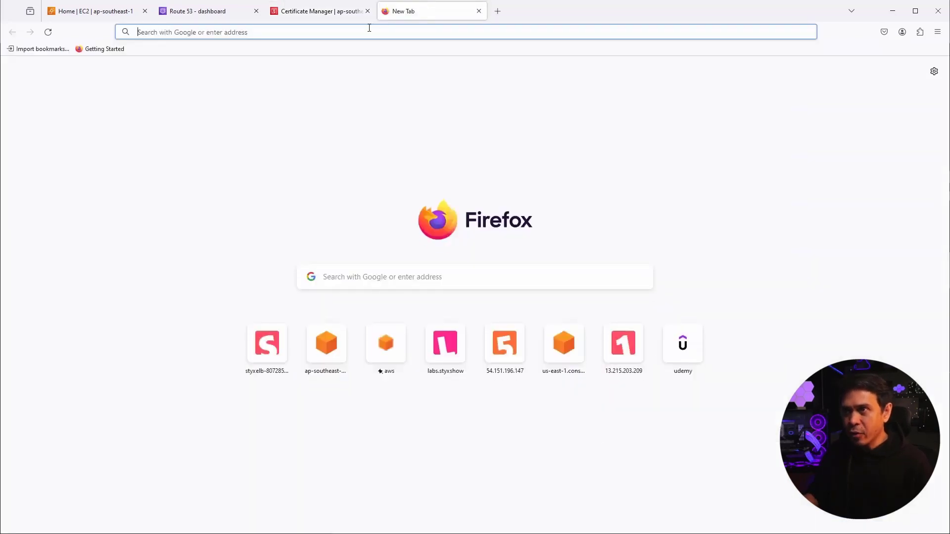
pyautogui.write('st')
pyautogui.press('BackSpace')
pyautogui.press('BackSpace')
pyautogui.press('BackSpace')
pyautogui.write('labs')
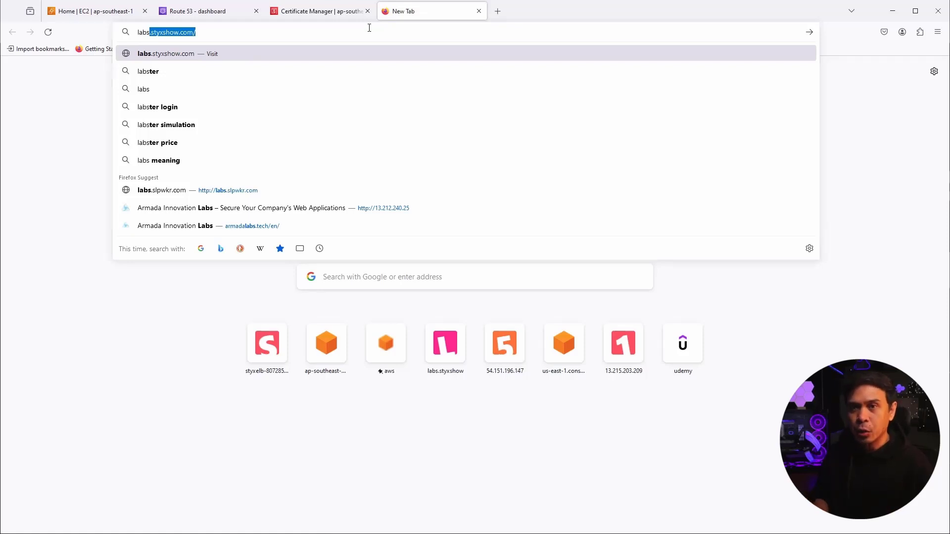
pyautogui.press('Return')
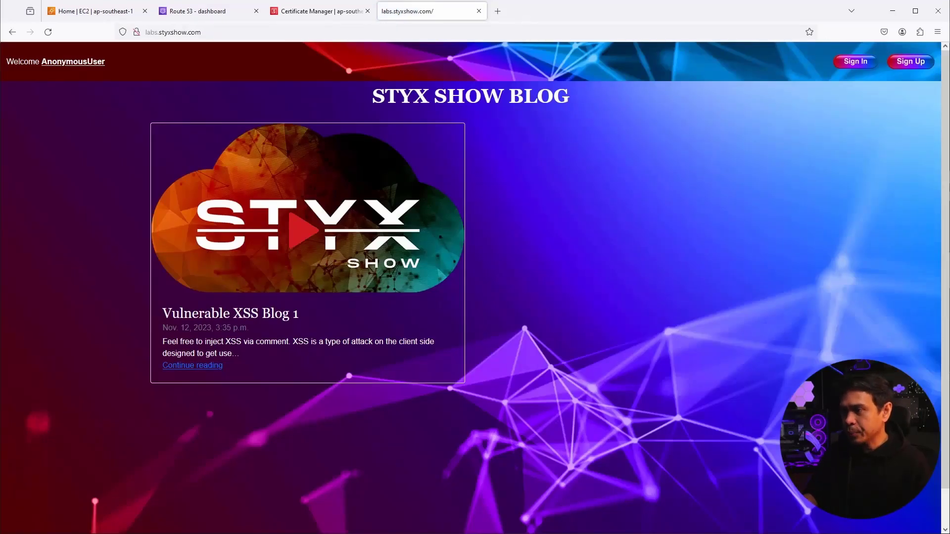
# Step: Add another blank tab and check the connection security information for labs.styxshow.com
pyautogui.click(503, 11)
pyautogui.click(444, 15)
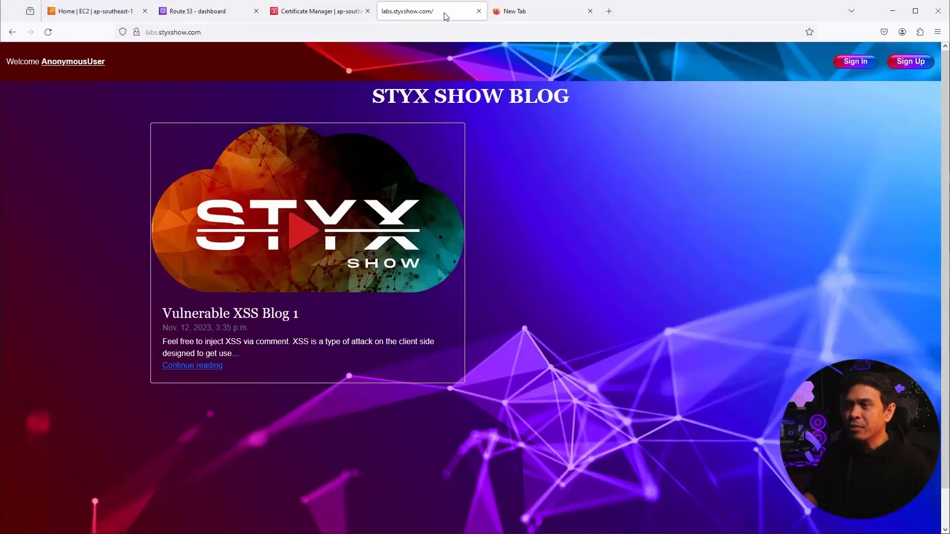
pyautogui.click(136, 33)
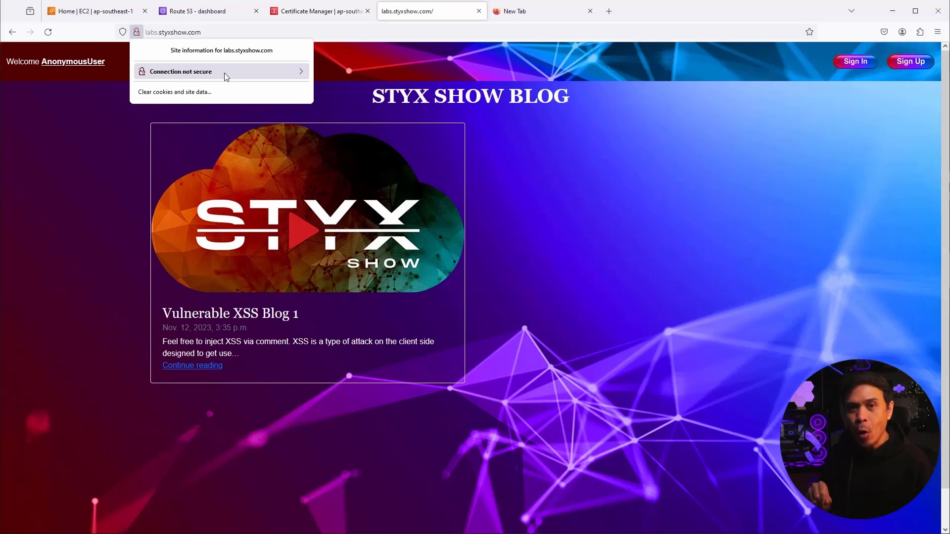
pyautogui.click(235, 31)
pyautogui.hotkey('ctrl', 'c')
pyautogui.click(535, 10)
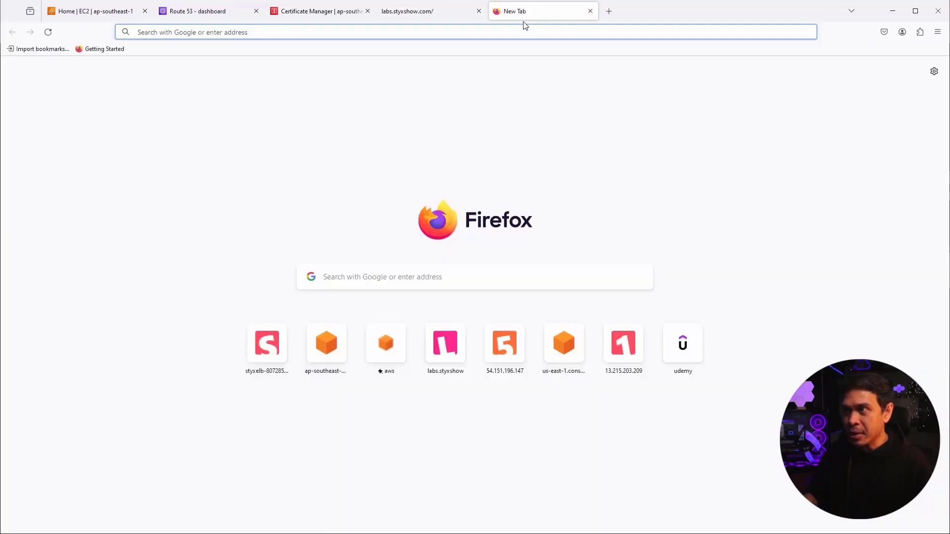
pyautogui.click(503, 30)
pyautogui.hotkey('ctrl', 'v')
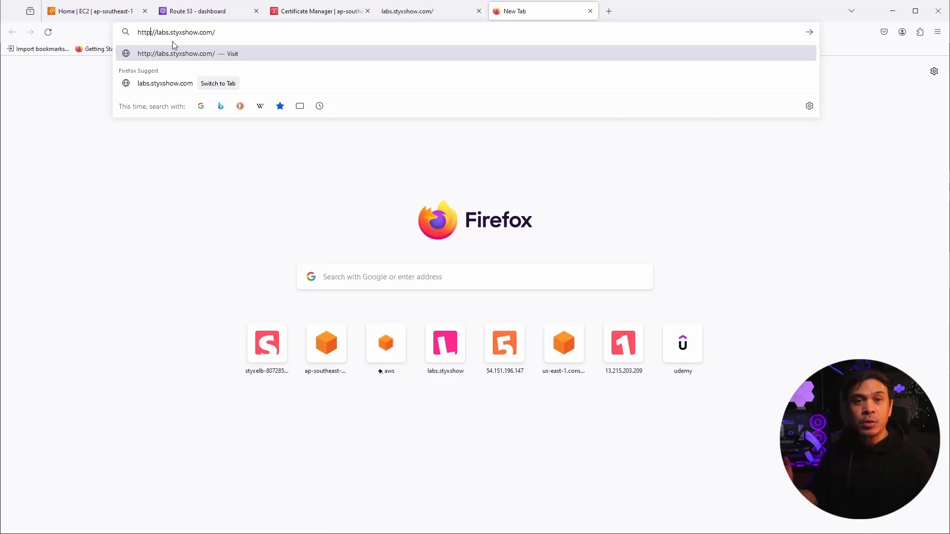
pyautogui.write('s:')
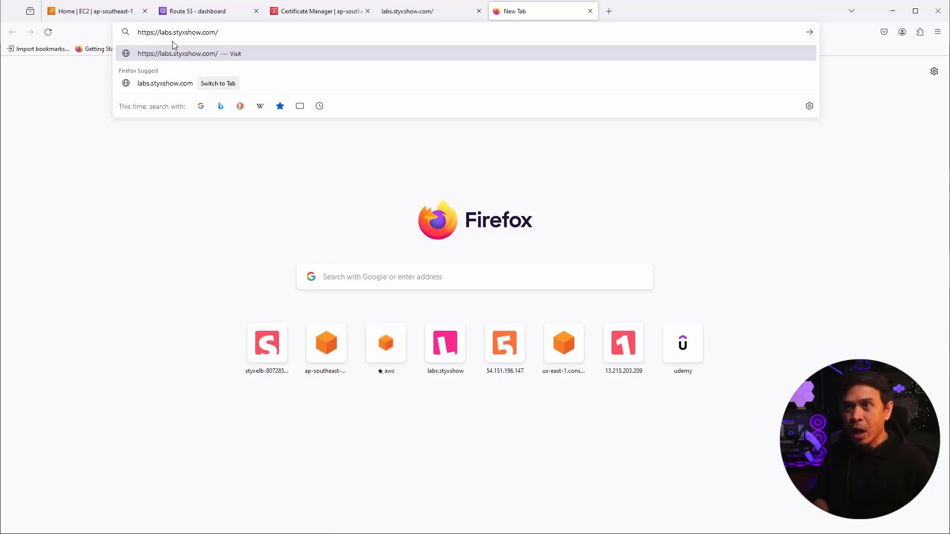
pyautogui.press('Return')
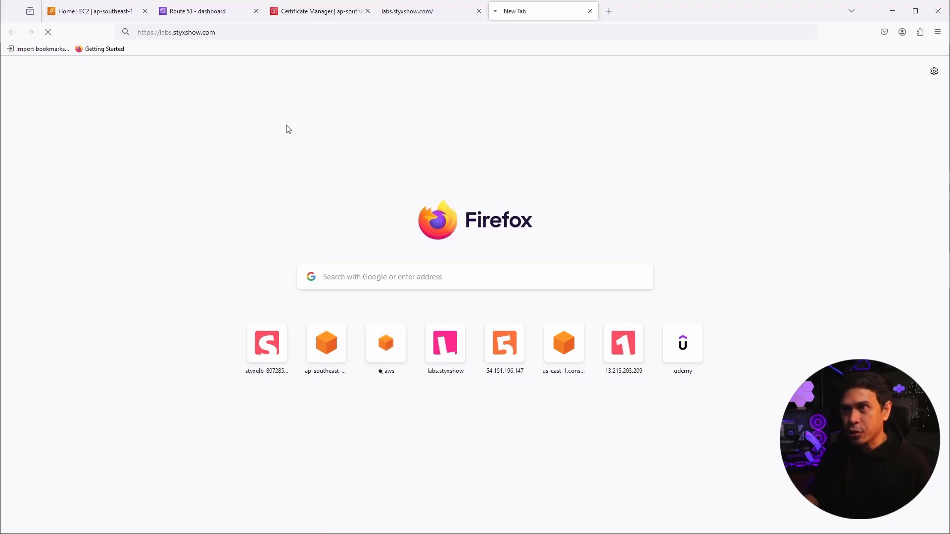
# Step: Return to AWS Certificate Manager and start a request for a public certificate
pyautogui.click(311, 13)
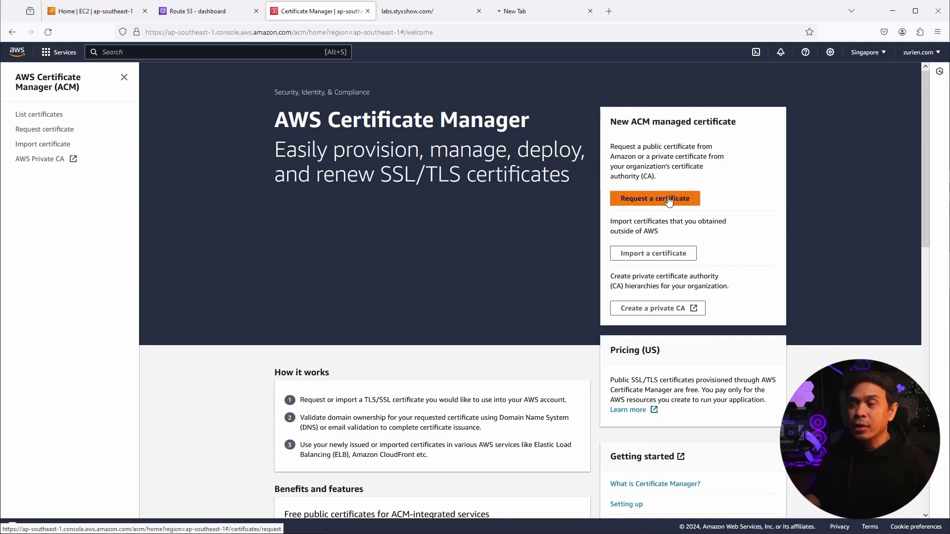
pyautogui.click(51, 131)
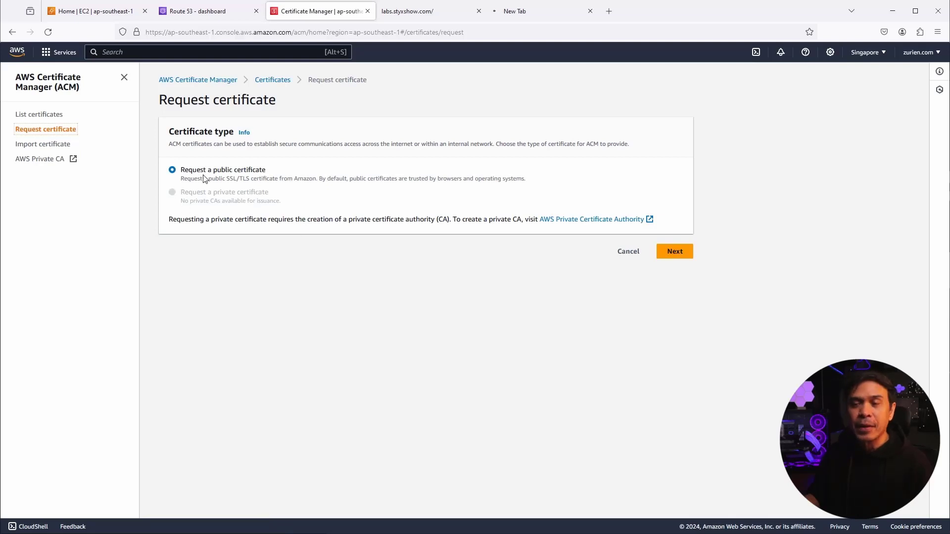
pyautogui.click(687, 260)
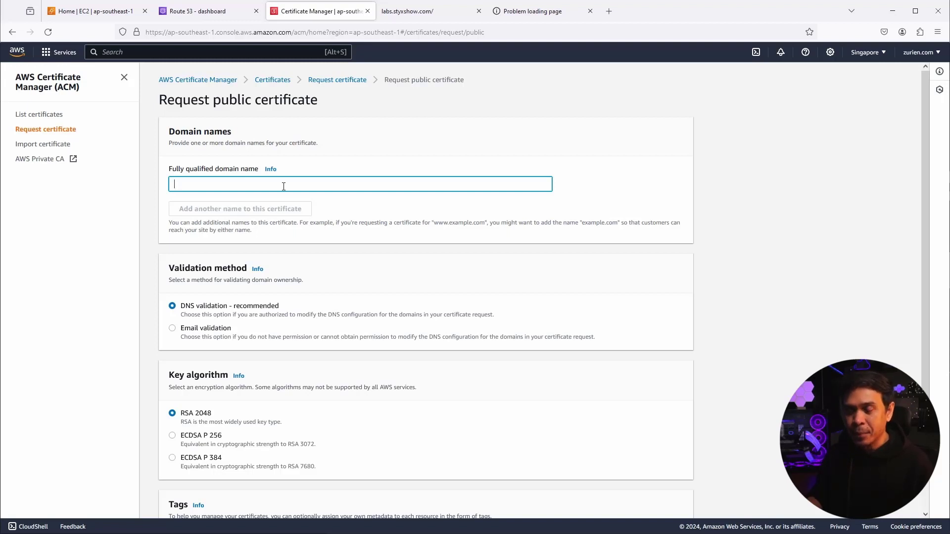
# Step: Enter the wildcard *.styxshow.com as the certificate's fully qualified domain name
pyautogui.write('st')
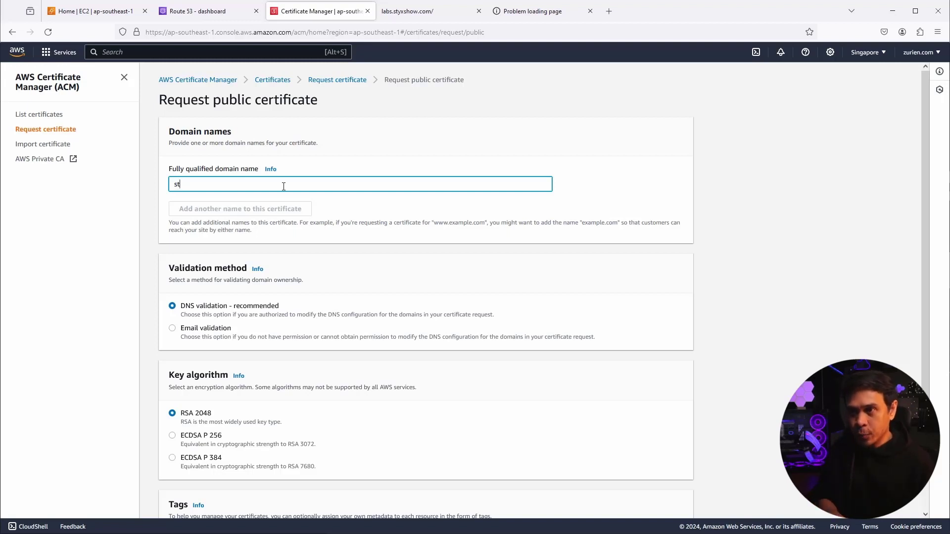
pyautogui.write('yxshow.com')
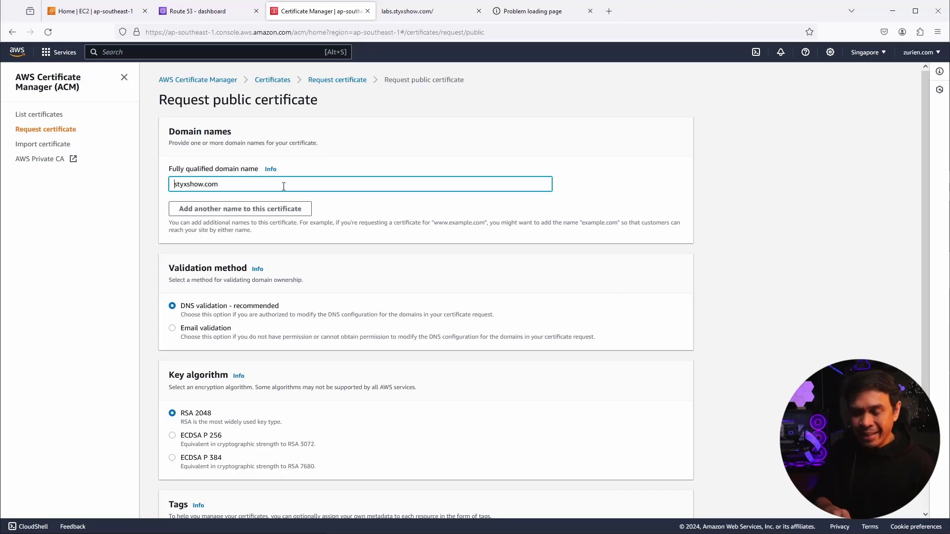
pyautogui.write('*.')
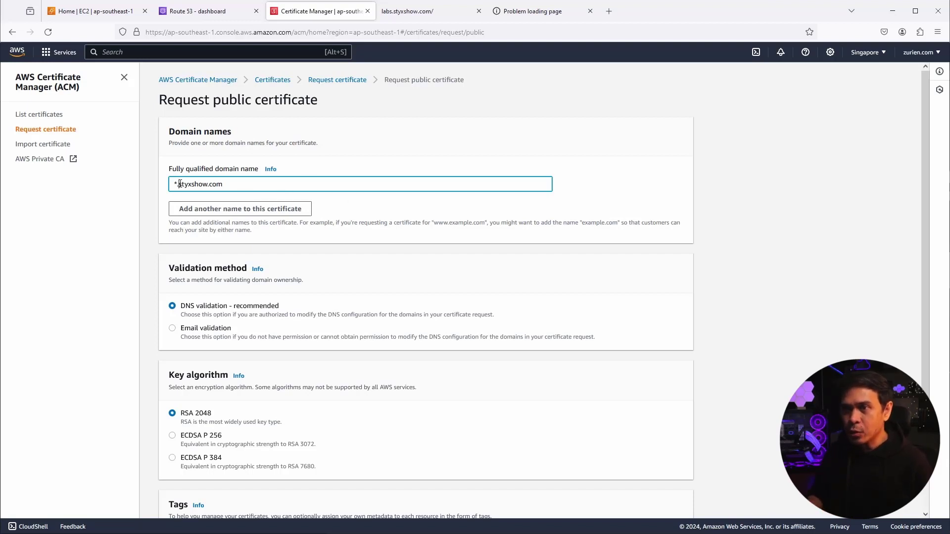
pyautogui.moveTo(174, 184); pyautogui.dragTo(257, 183)
pyautogui.click(277, 184)
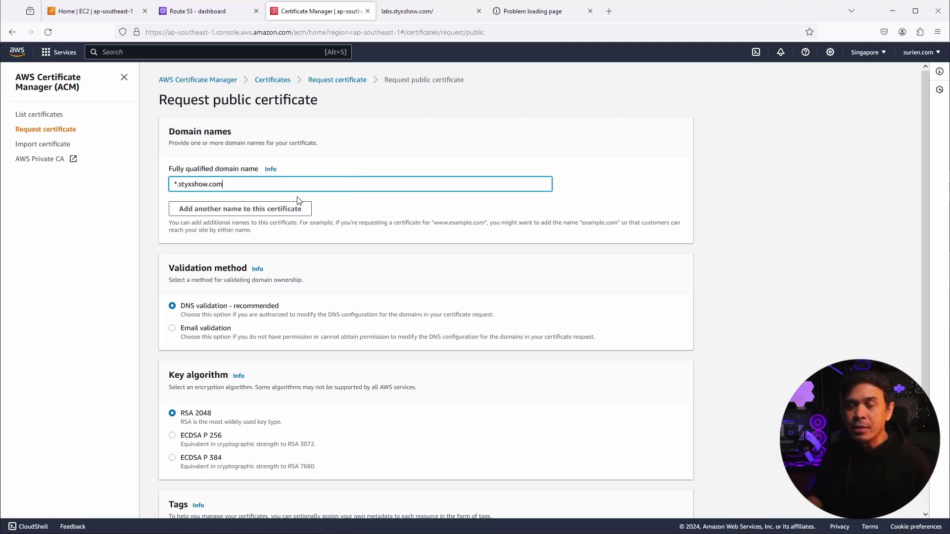
pyautogui.moveTo(223, 184); pyautogui.dragTo(144, 183)
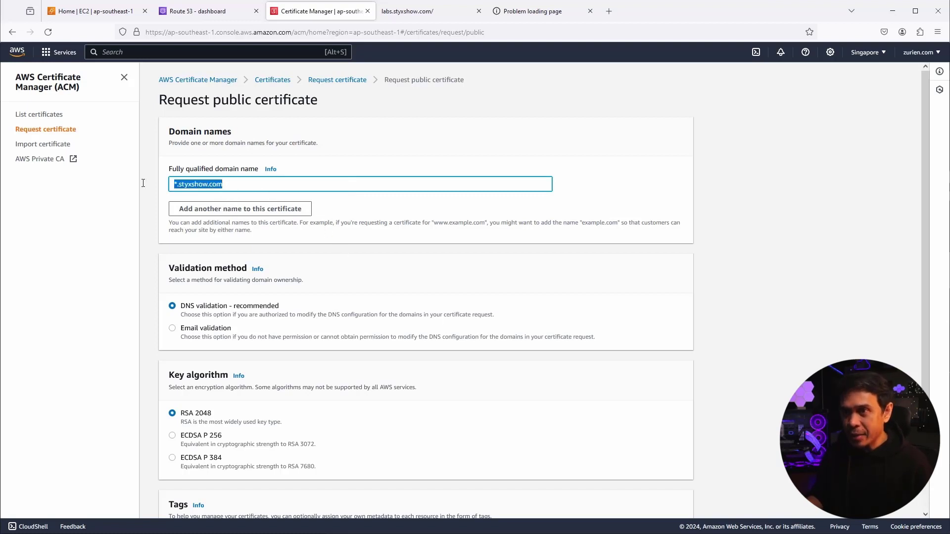
# Step: Submit the certificate request with DNS validation and RSA 2048, refresh the certificates list and dismiss the notification
pyautogui.click(343, 258)
pyautogui.scroll(-2, 345, 262)
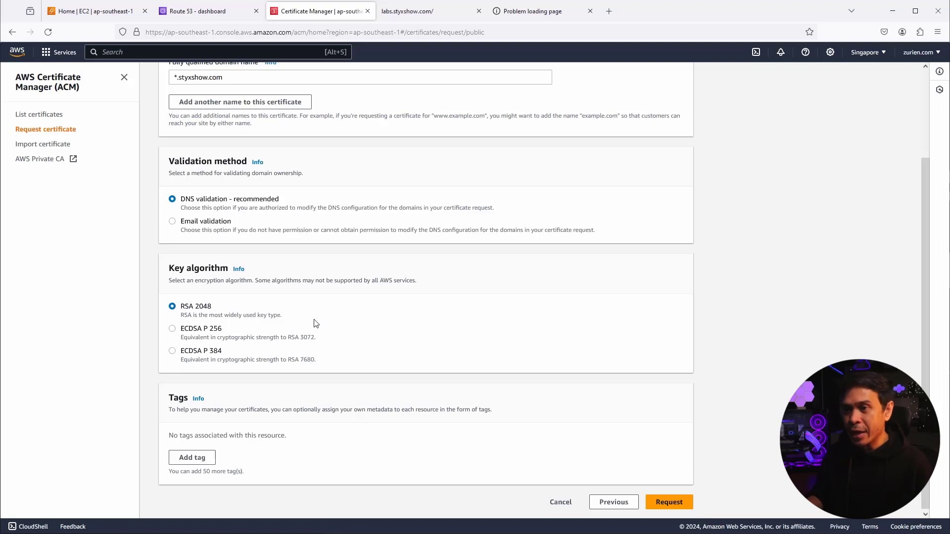
pyautogui.click(669, 502)
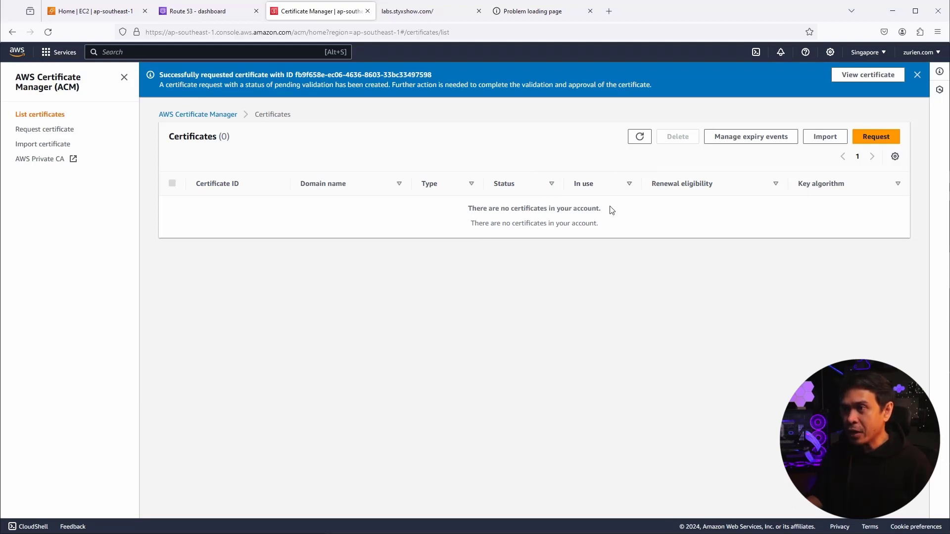
pyautogui.click(636, 140)
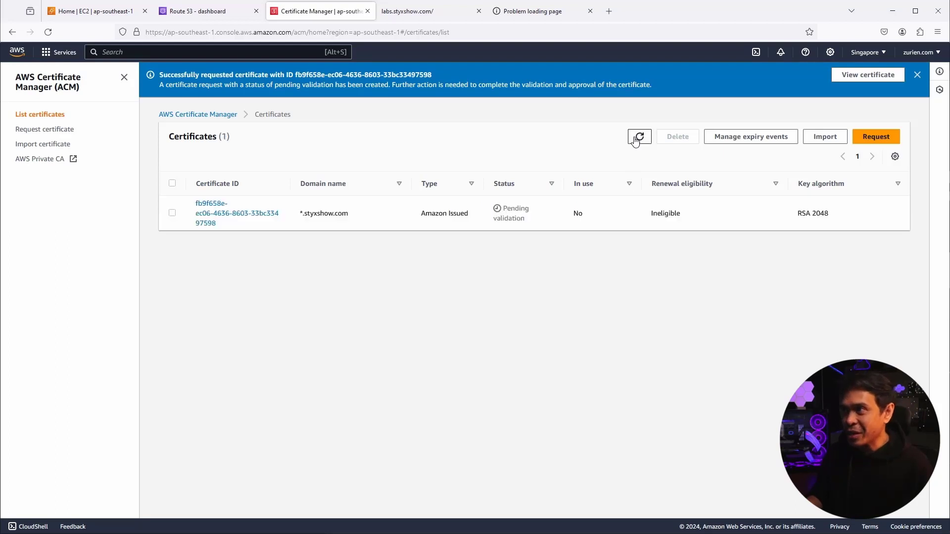
pyautogui.click(917, 75)
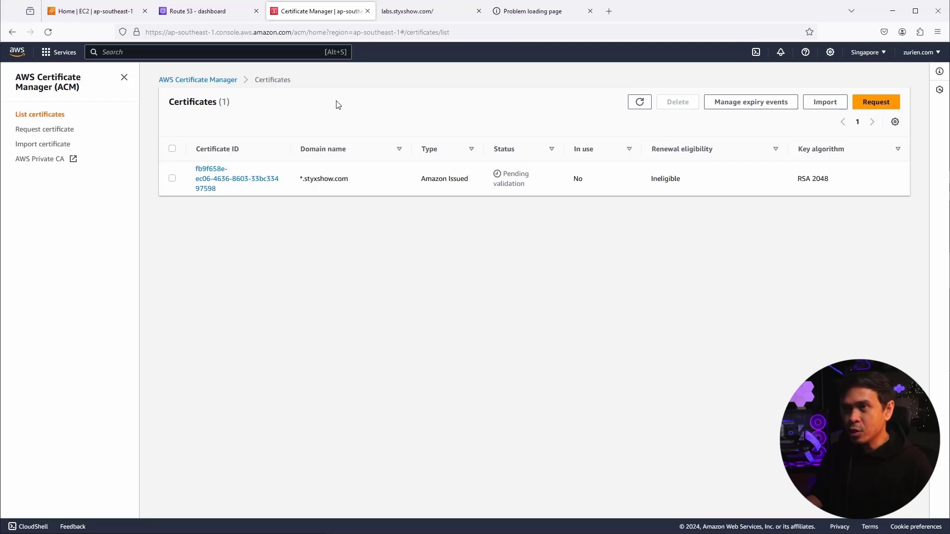
# Step: Compare the region settings of the EC2 and Route 53 consoles, and return to the certificates list
pyautogui.click(96, 12)
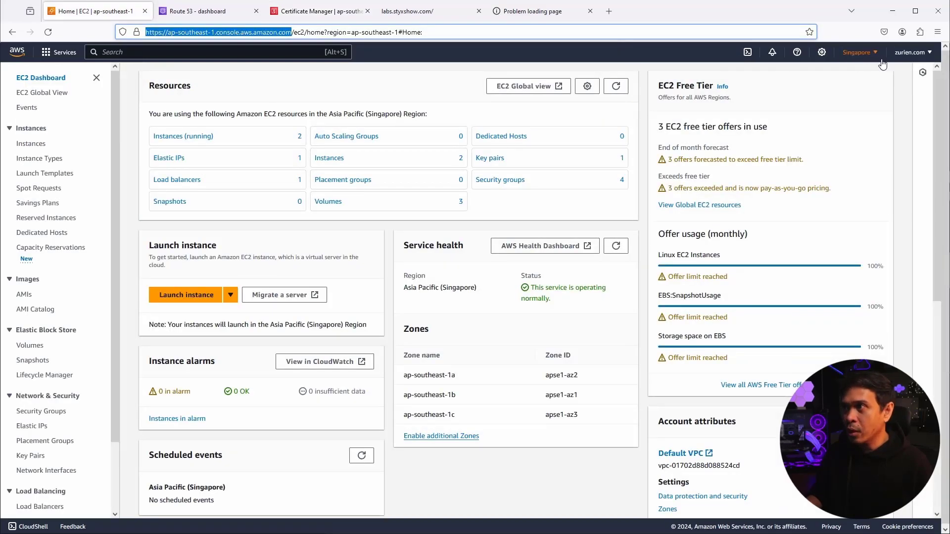
pyautogui.click(198, 12)
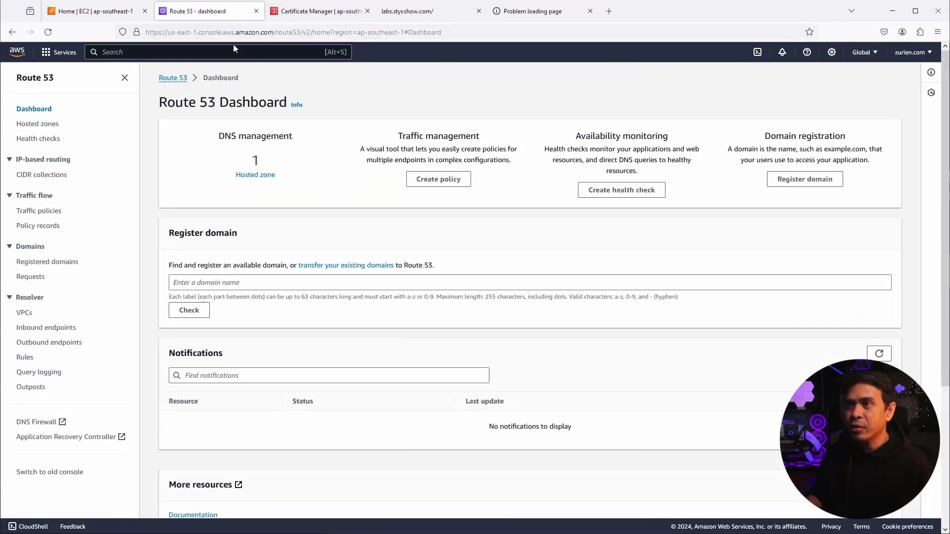
pyautogui.click(869, 58)
pyautogui.click(868, 58)
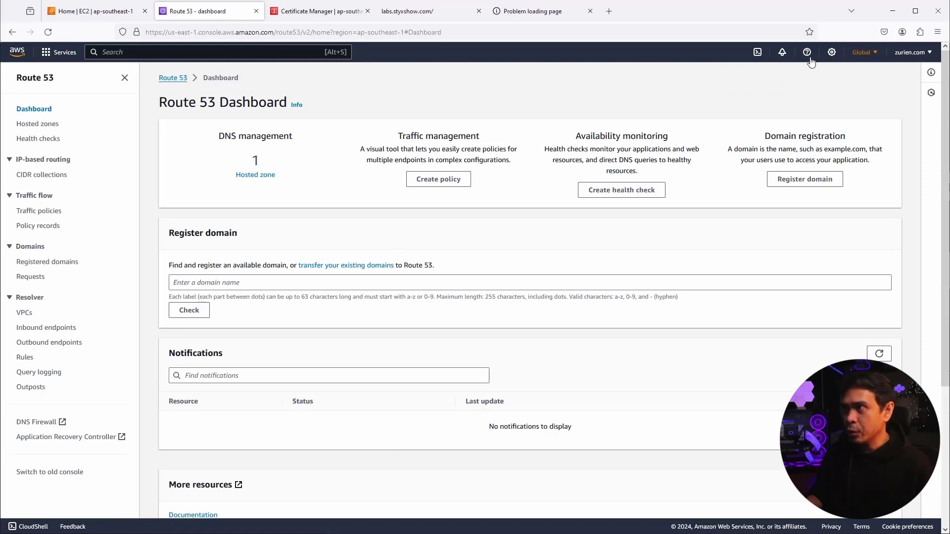
pyautogui.click(310, 14)
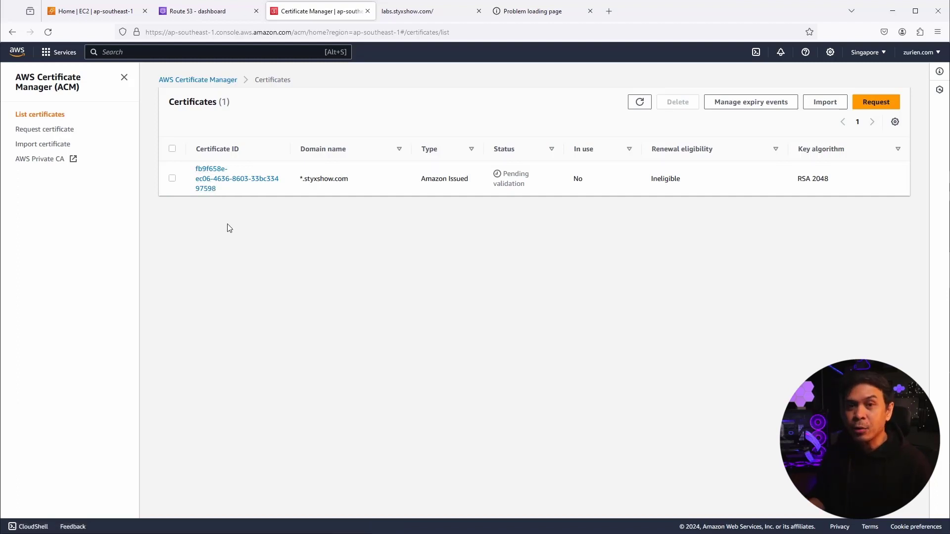
# Step: Open the *.styxshow.com certificate and review its status and domain details
pyautogui.click(207, 184)
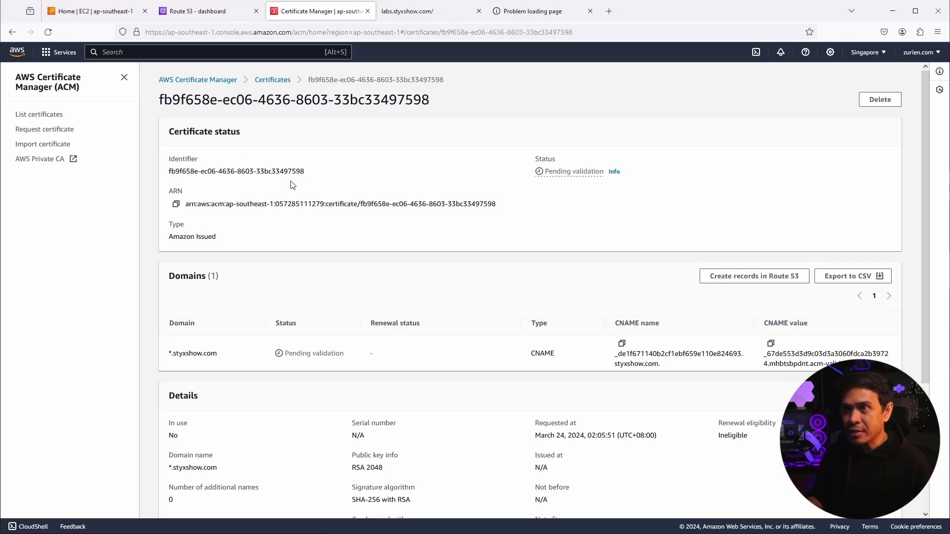
pyautogui.scroll(-3, 301, 191)
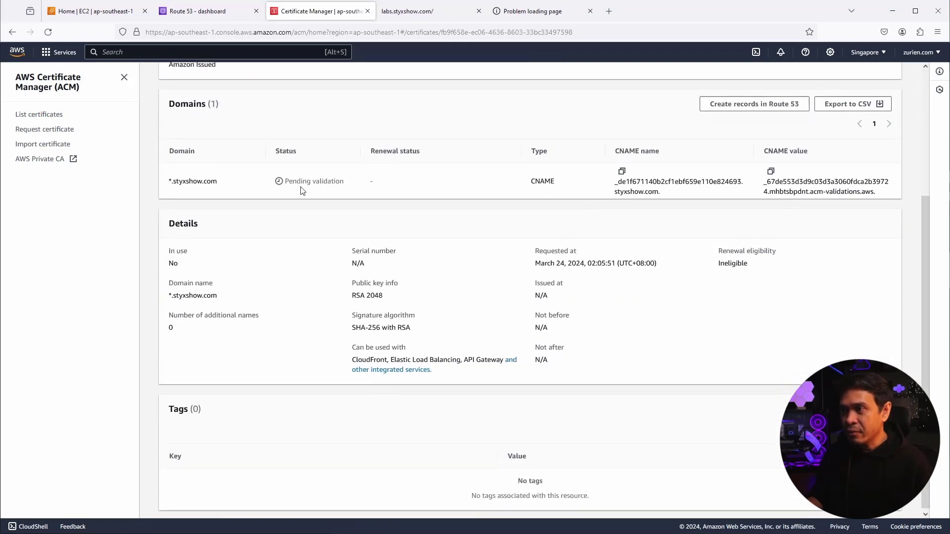
pyautogui.scroll(3, 301, 191)
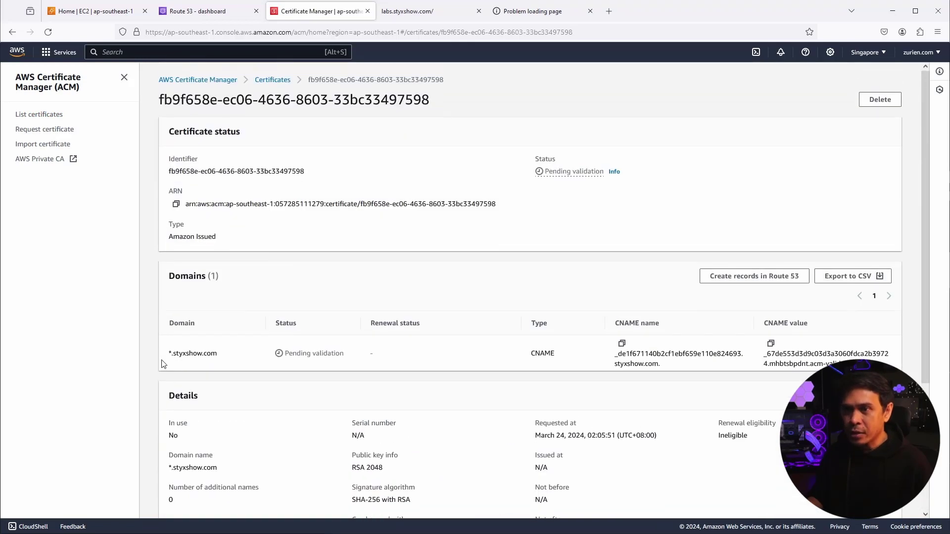
pyautogui.moveTo(169, 354); pyautogui.dragTo(221, 356)
pyautogui.click(227, 358)
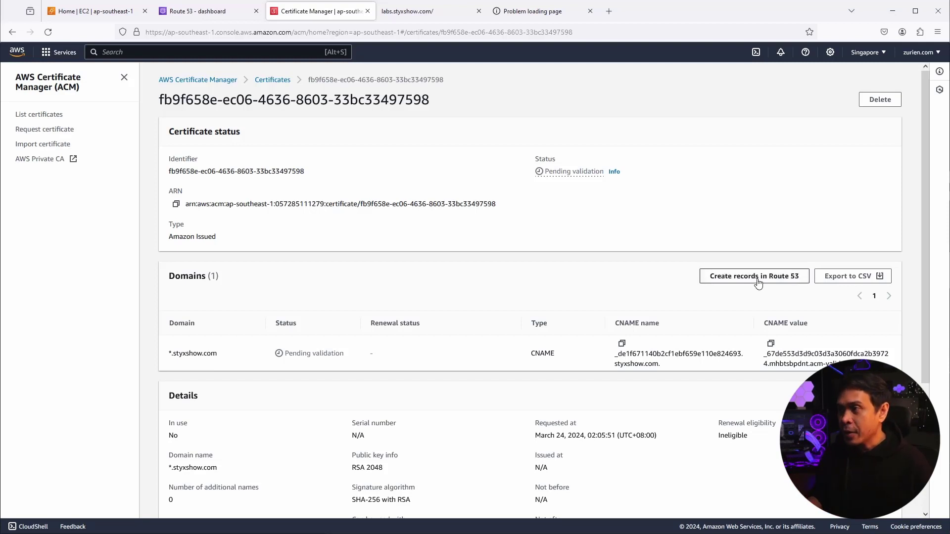
# Step: Create the CNAME validation record for *.styxshow.com in Route 53 and check the certificate's validation status
pyautogui.click(758, 281)
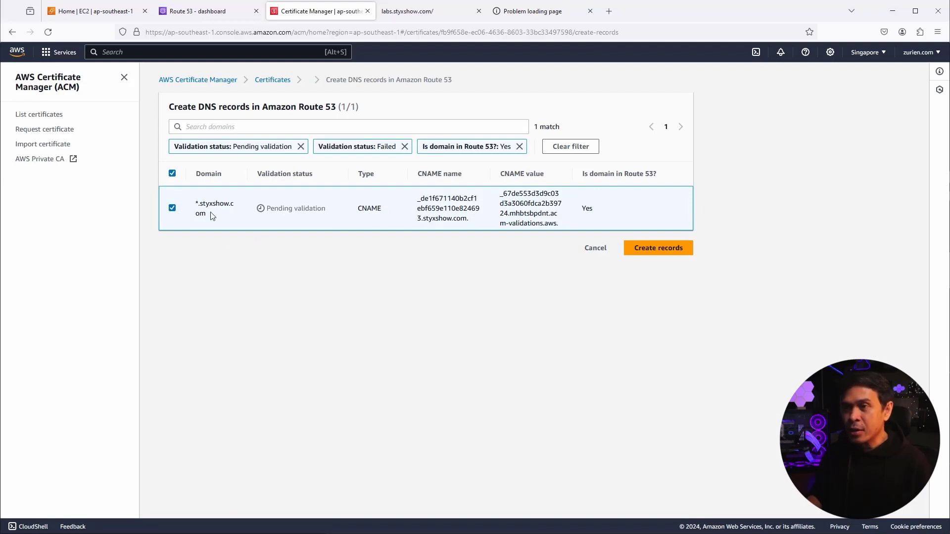
pyautogui.moveTo(358, 209); pyautogui.dragTo(387, 210)
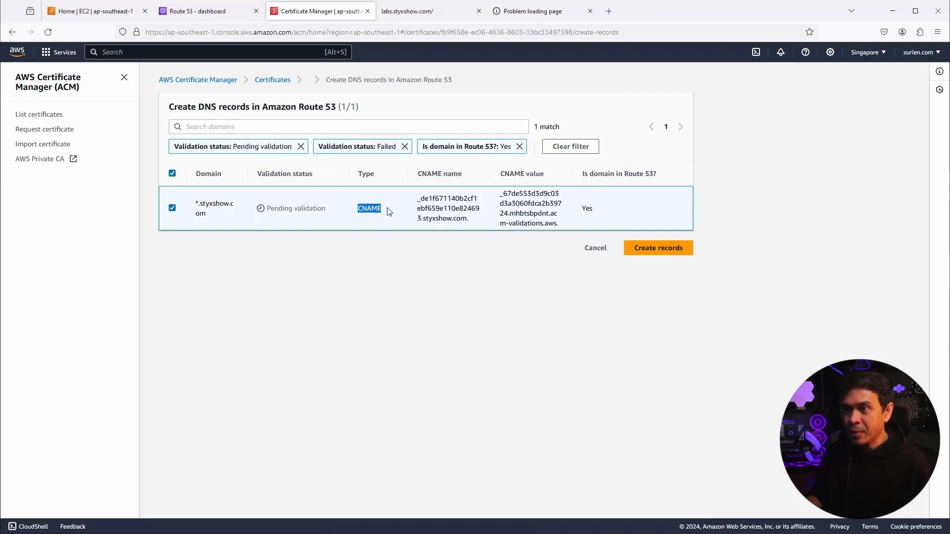
pyautogui.click(378, 229)
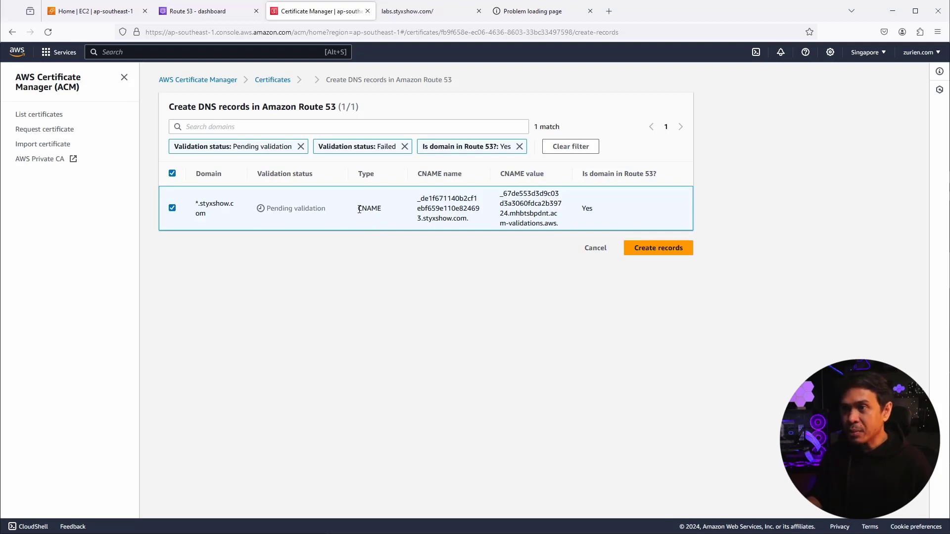
pyautogui.click(659, 252)
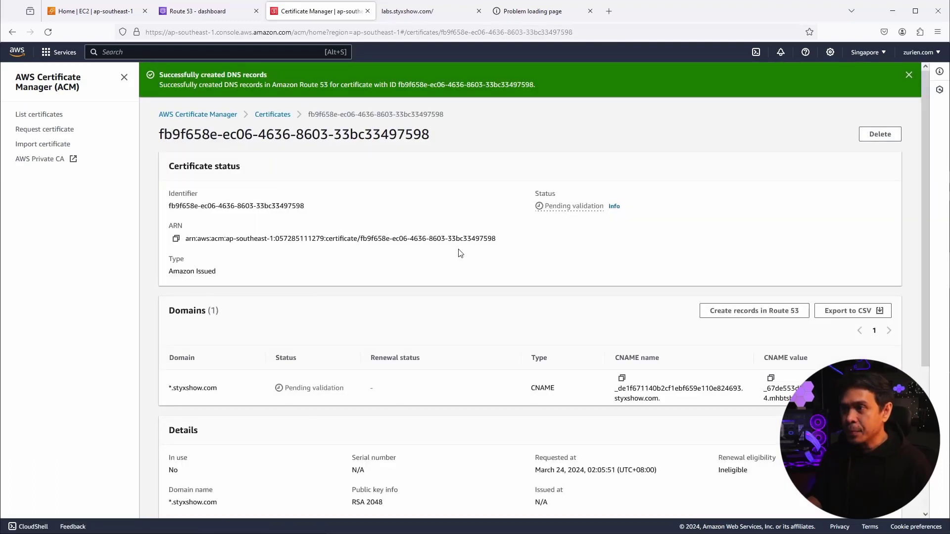
pyautogui.scroll(-1, 460, 317)
pyautogui.scroll(1, 281, 334)
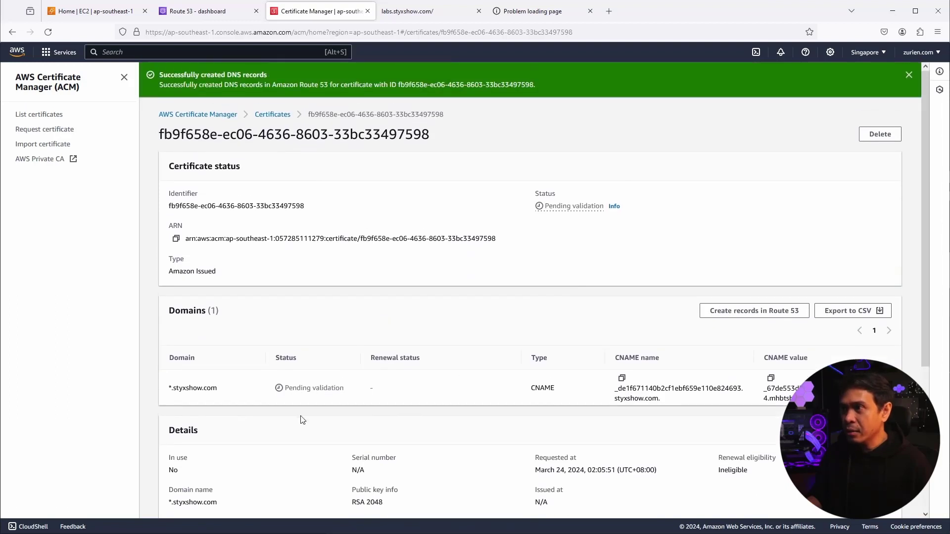
pyautogui.scroll(-1, 287, 391)
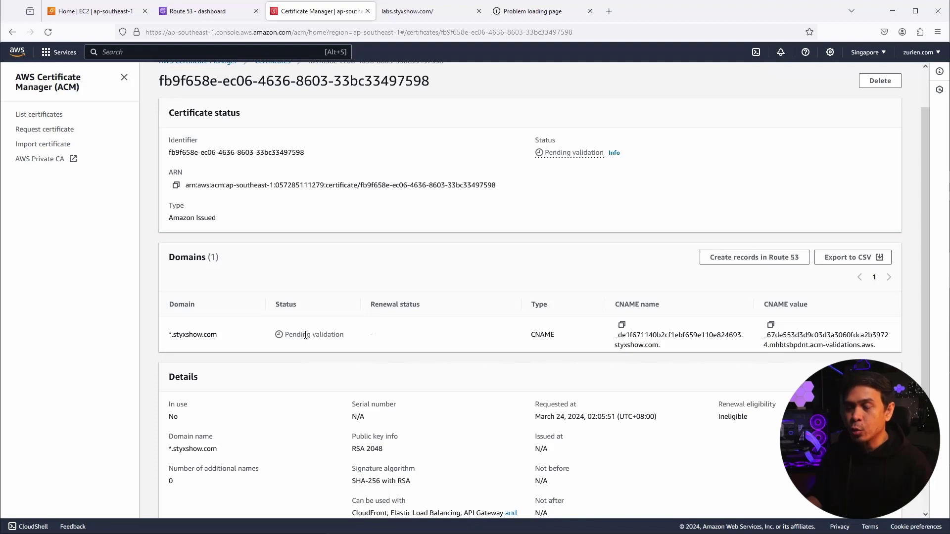
# Step: Check the records of the styxshow.com hosted zone in Route 53 and recheck the certificate's status in the Certificate Manager list
pyautogui.scroll(1, 306, 335)
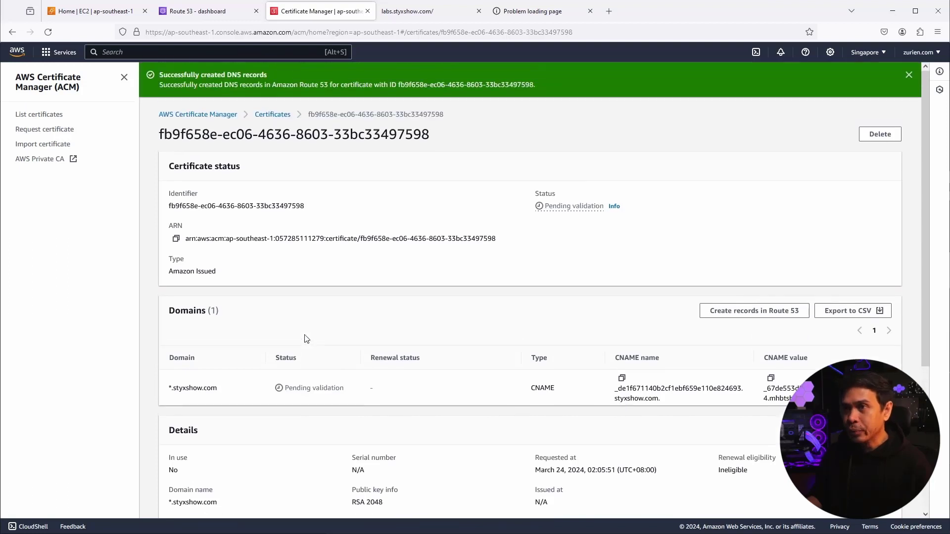
pyautogui.click(201, 14)
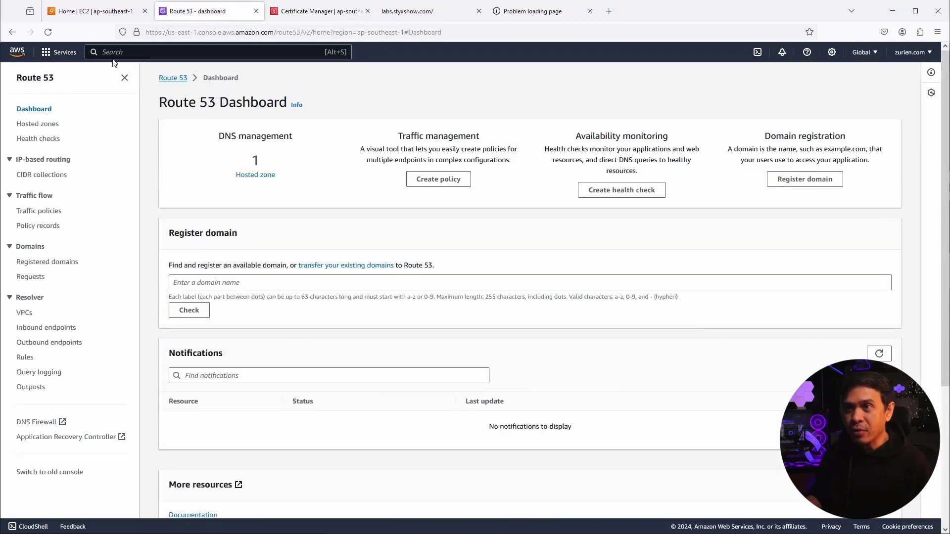
pyautogui.click(34, 127)
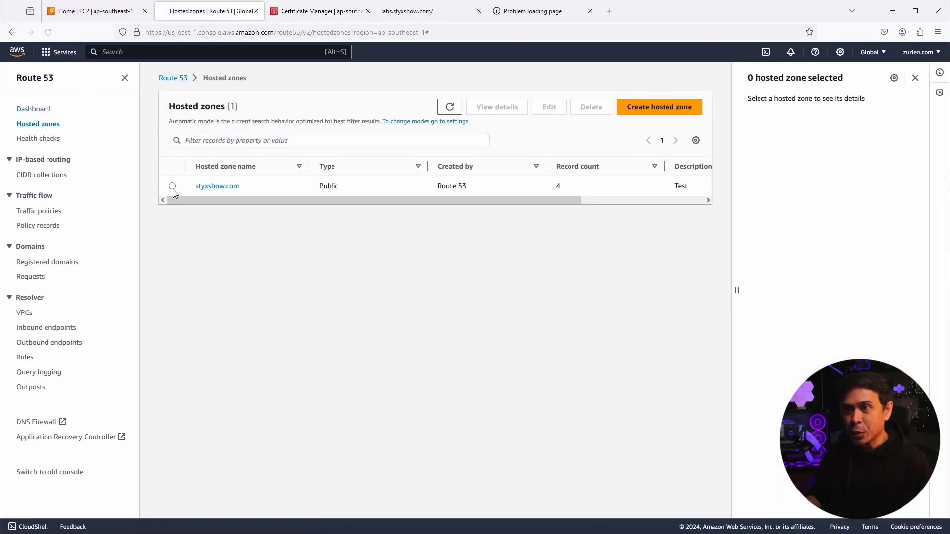
pyautogui.click(214, 188)
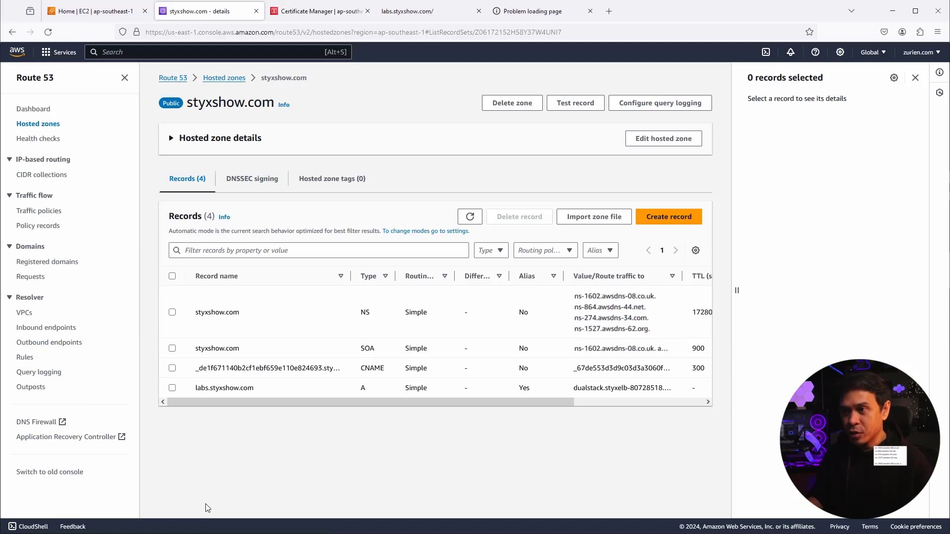
pyautogui.click(298, 11)
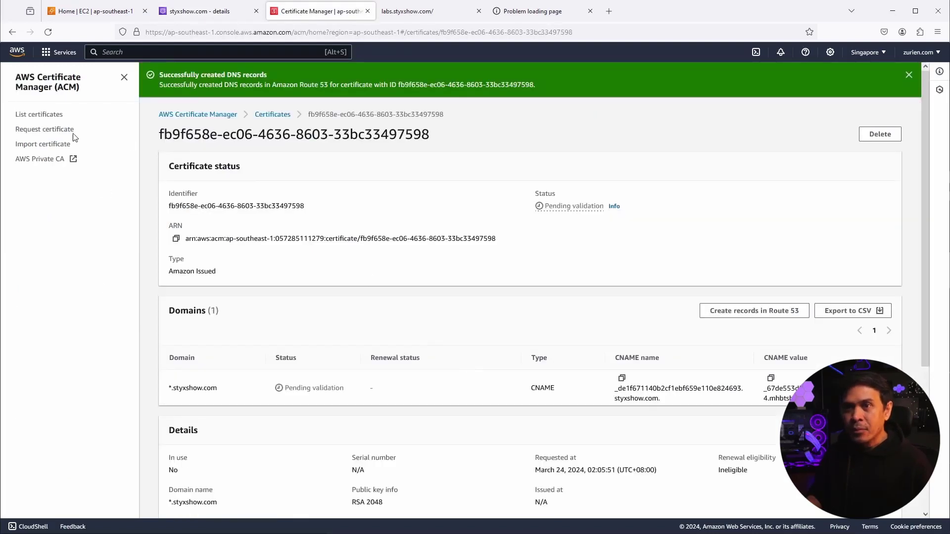
pyautogui.click(39, 117)
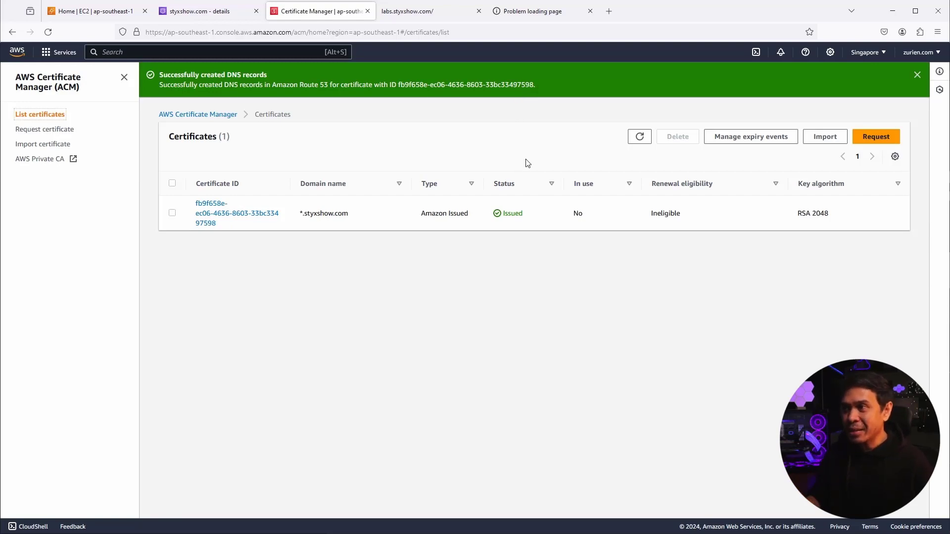
# Step: View the labs.styxshow.com site over HTTP and reload its HTTPS address to test the secure connection
pyautogui.click(427, 14)
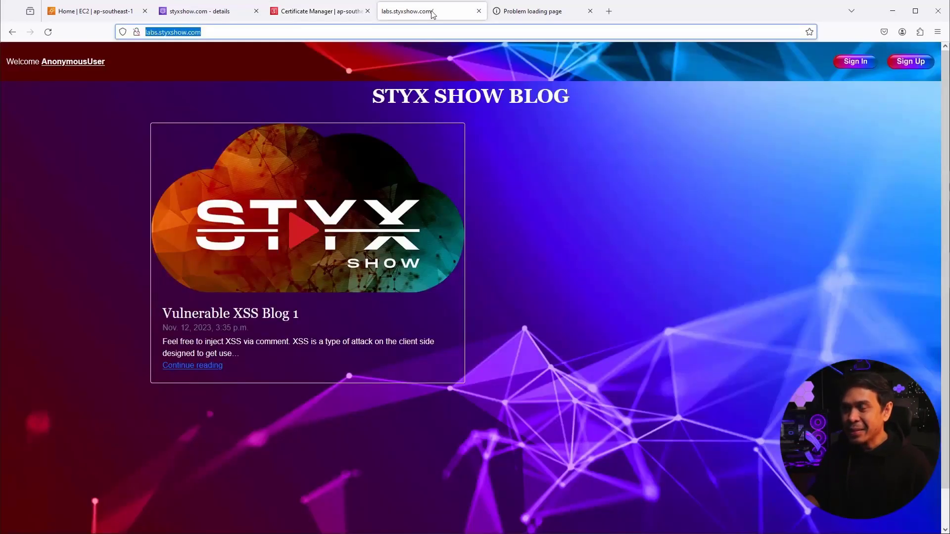
pyautogui.click(520, 10)
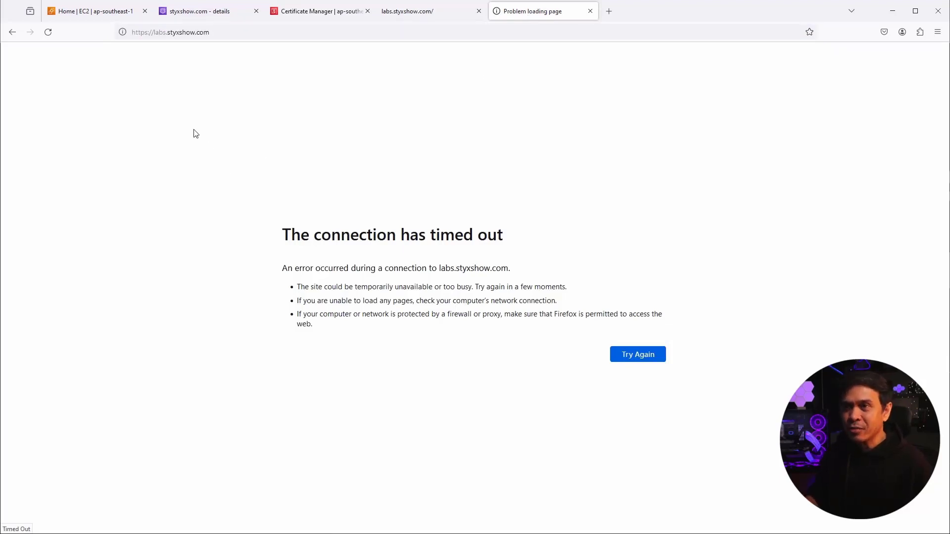
pyautogui.click(52, 34)
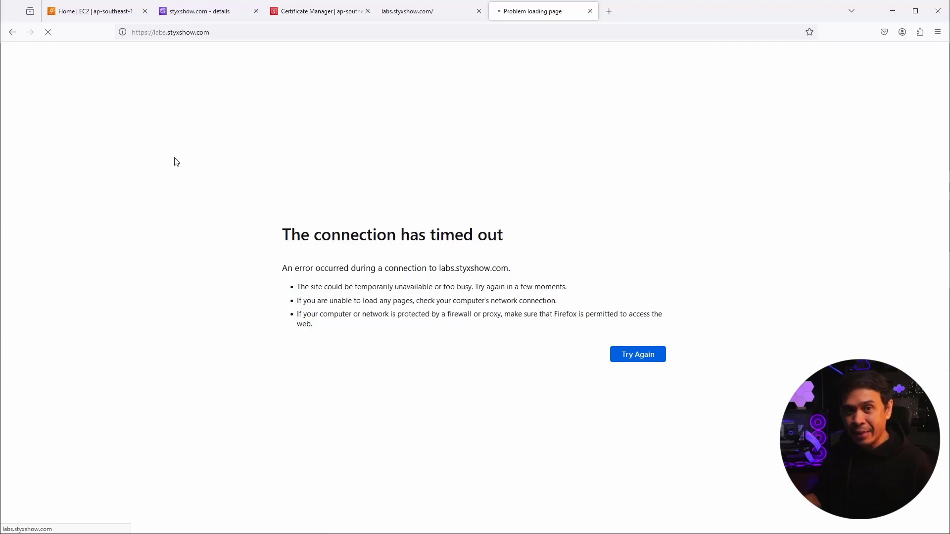
# Step: Open the listeners and rules of the StyxELB load balancer in the EC2 console
pyautogui.click(94, 17)
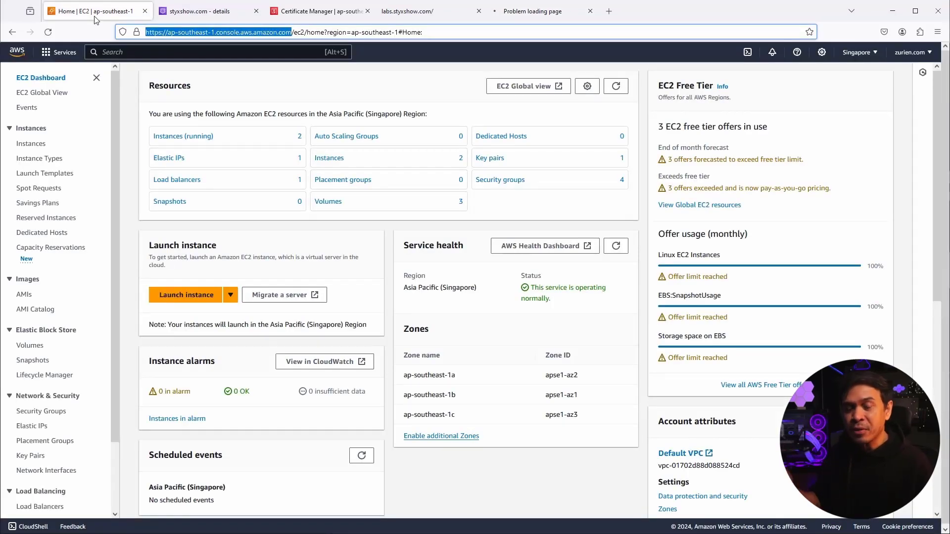
pyautogui.scroll(-2, 107, 313)
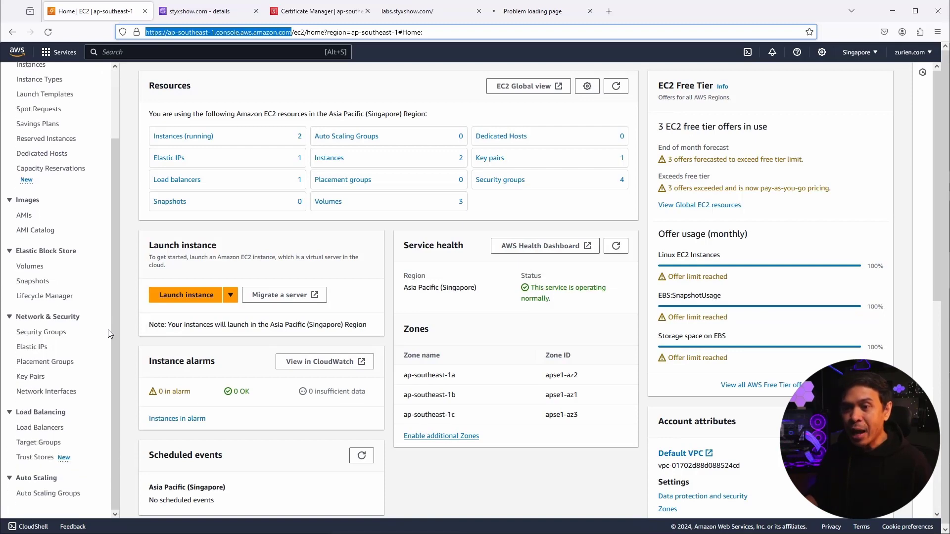
pyautogui.click(51, 431)
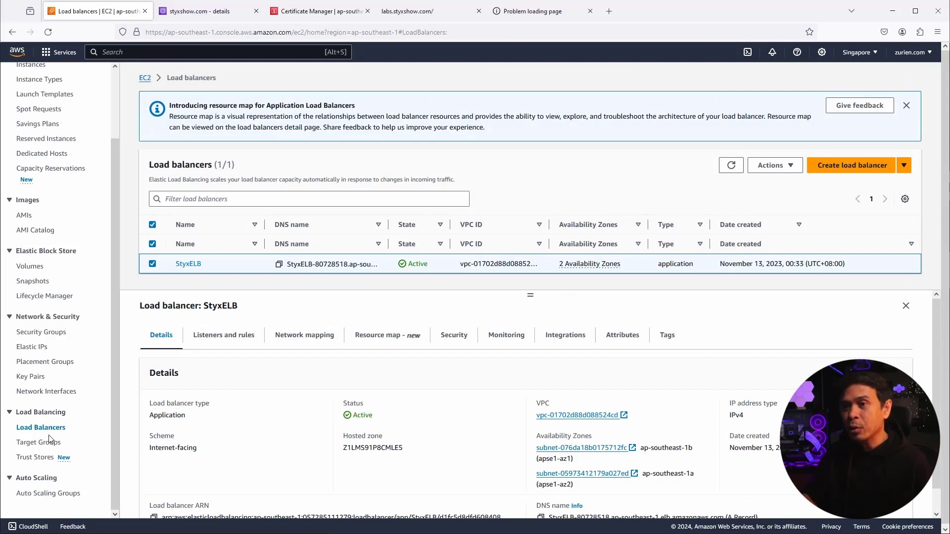
pyautogui.click(226, 344)
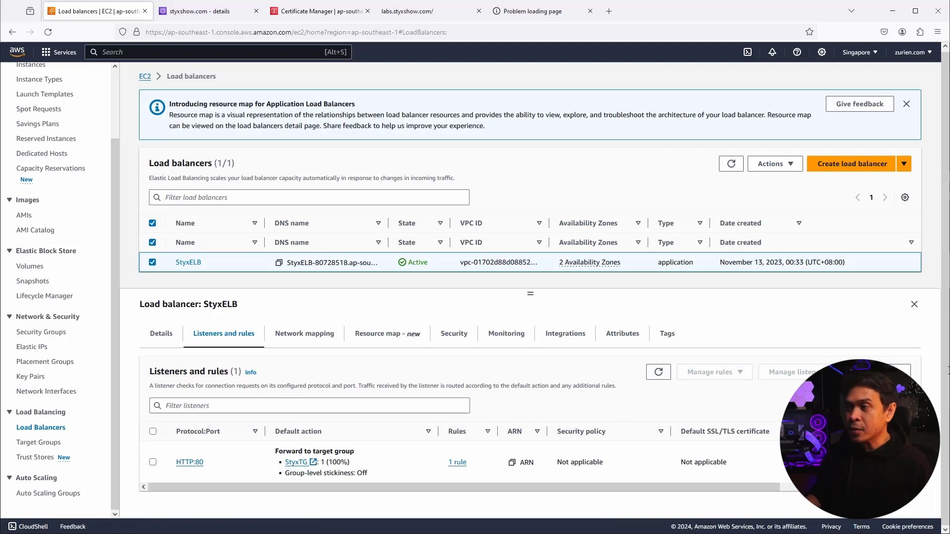
# Step: Start a new StyxELB listener using HTTPS on port 443 that forwards to the StyxTG target group
pyautogui.click(879, 372)
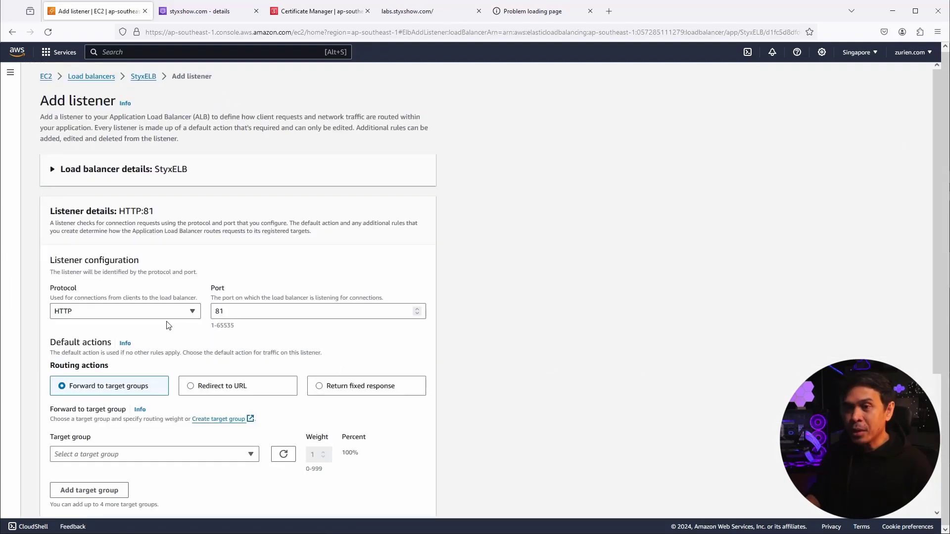
pyautogui.click(147, 321)
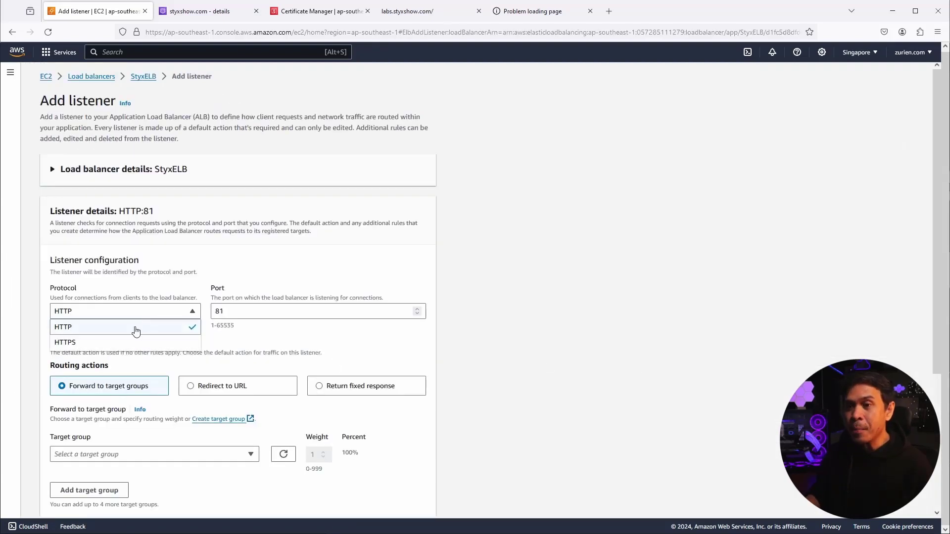
pyautogui.click(124, 341)
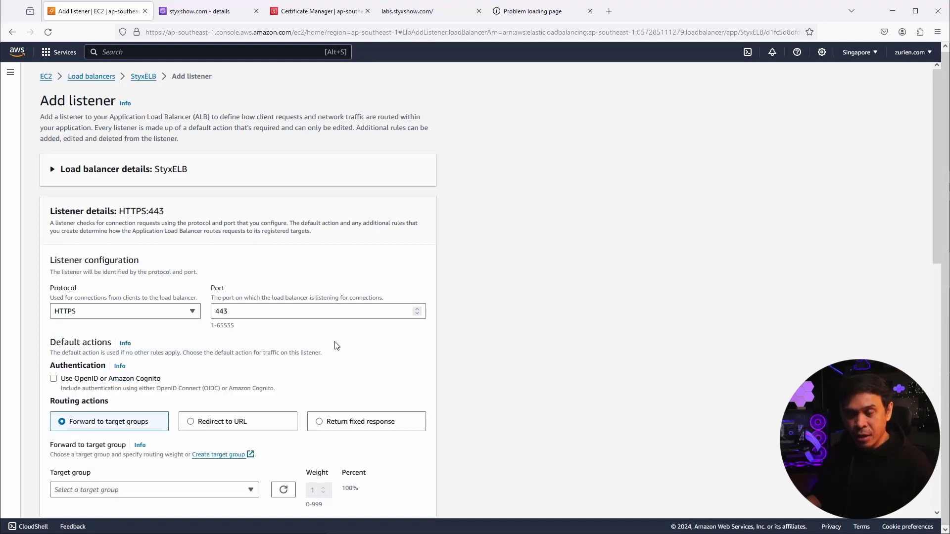
pyautogui.scroll(-1, 339, 343)
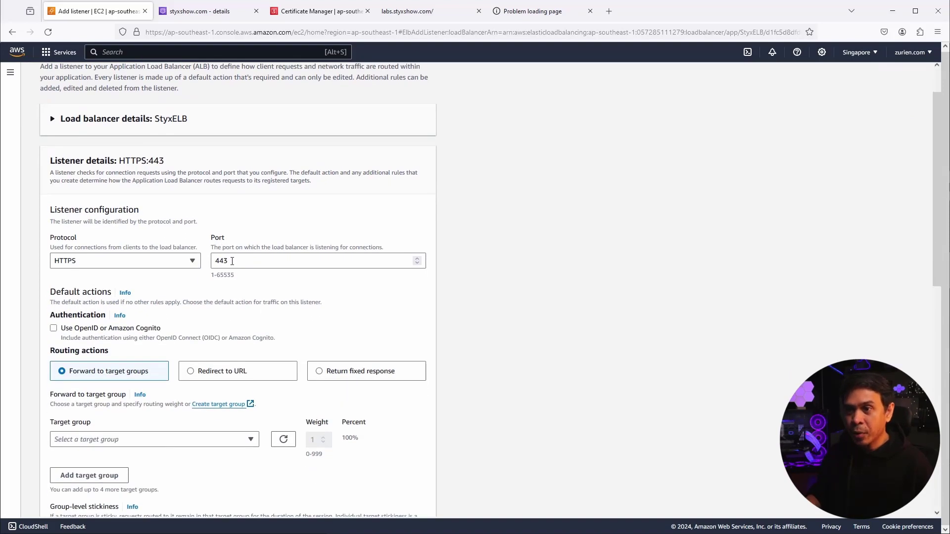
pyautogui.scroll(-1, 263, 295)
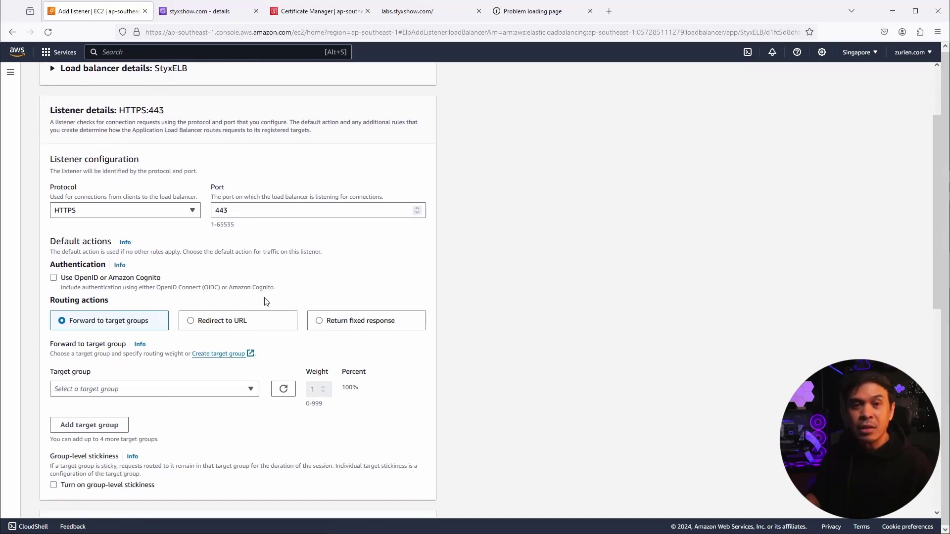
pyautogui.scroll(-1, 267, 302)
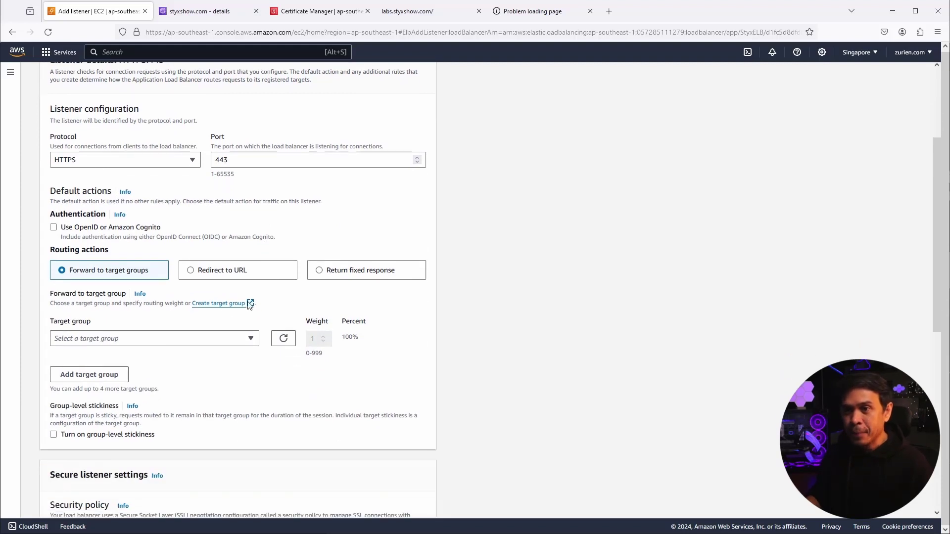
pyautogui.click(114, 341)
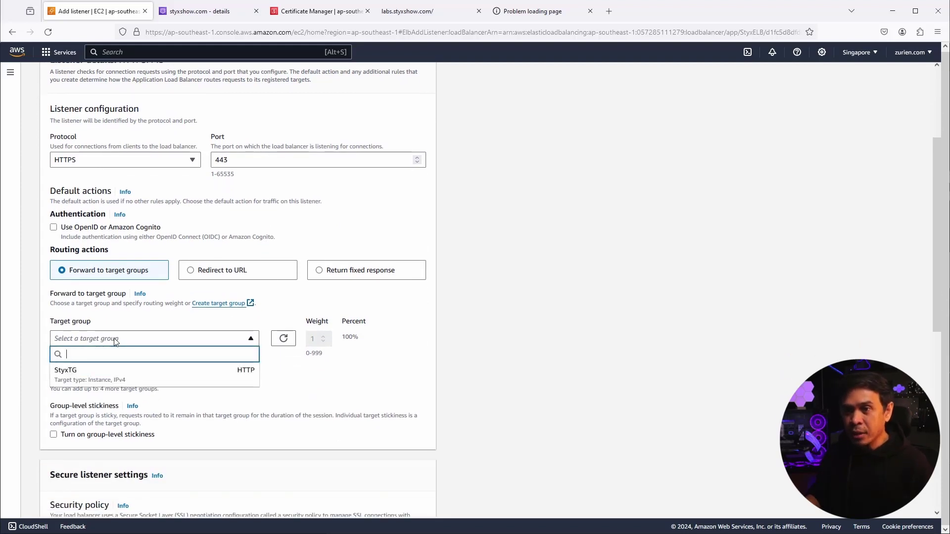
pyautogui.click(95, 381)
# Step: Assign the *.styxshow.com certificate from ACM as the listener's default SSL/TLS certificate and add the listener
pyautogui.scroll(-1, 218, 377)
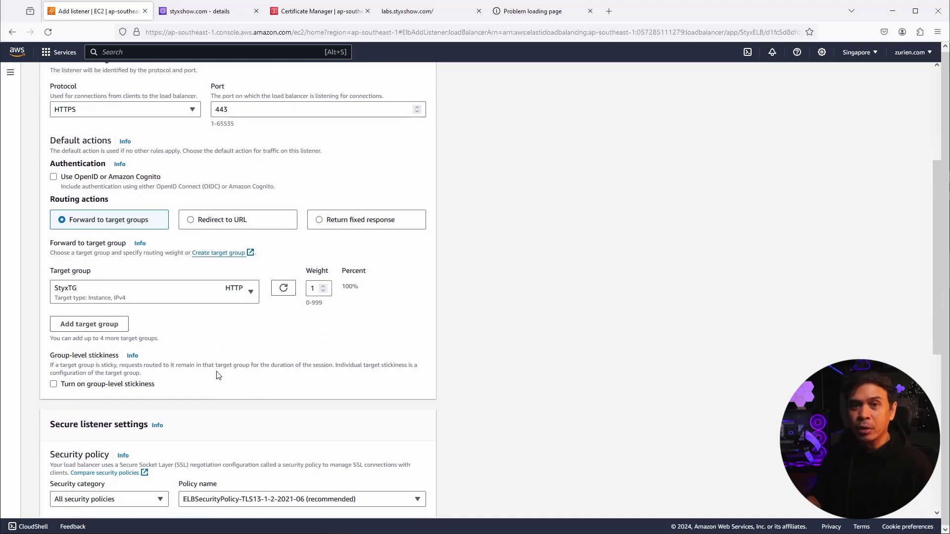
pyautogui.scroll(-4, 218, 375)
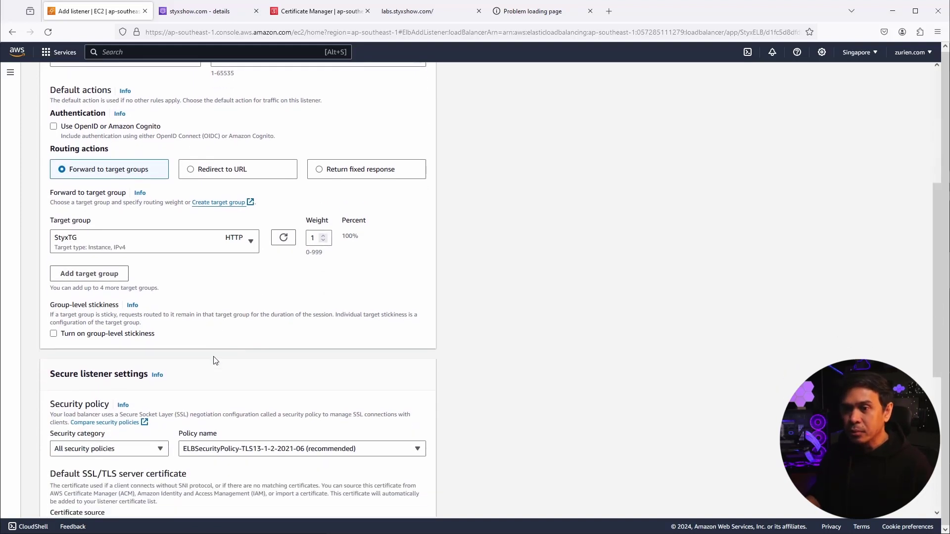
pyautogui.scroll(-2, 215, 361)
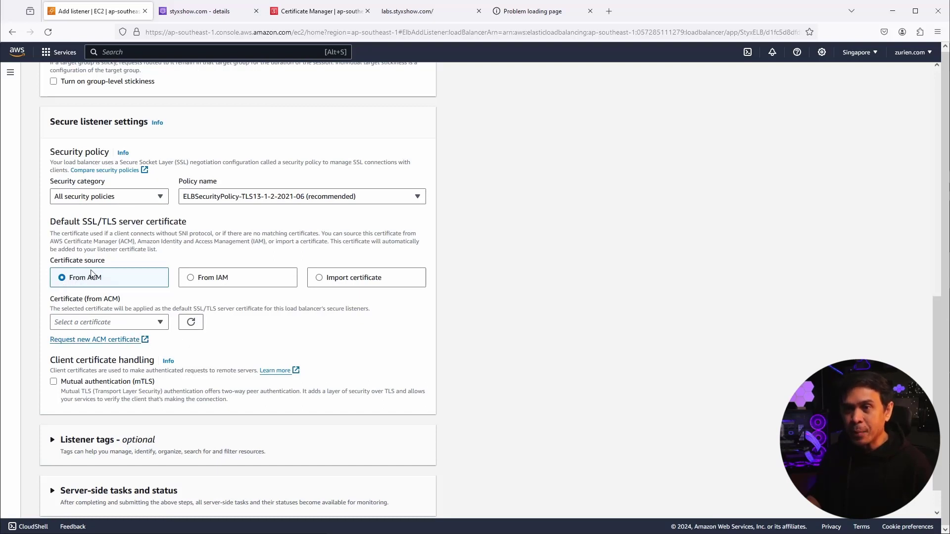
pyautogui.click(137, 327)
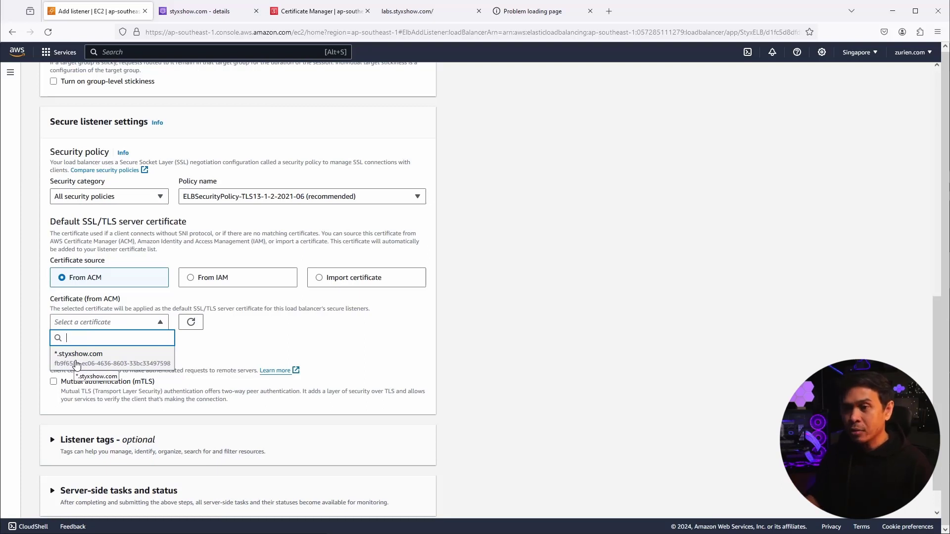
pyautogui.click(79, 365)
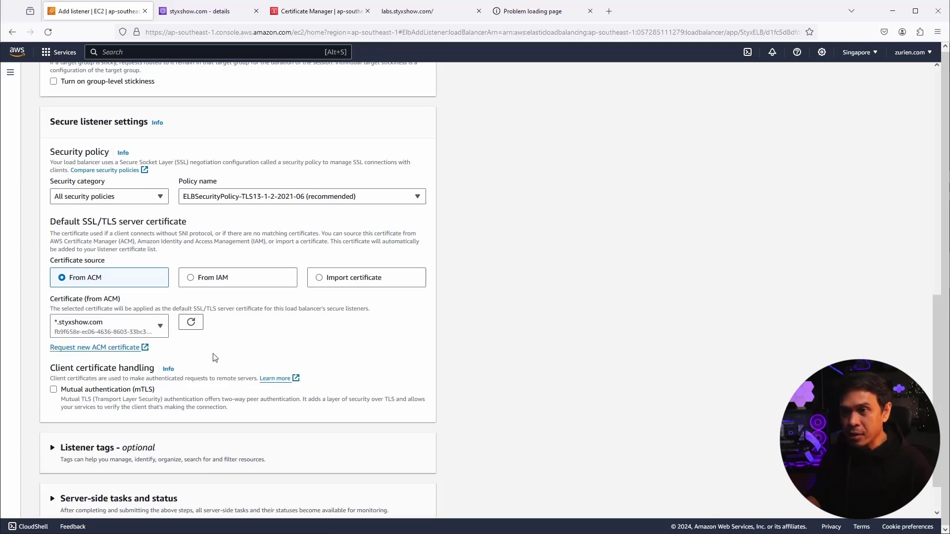
pyautogui.scroll(-2, 267, 369)
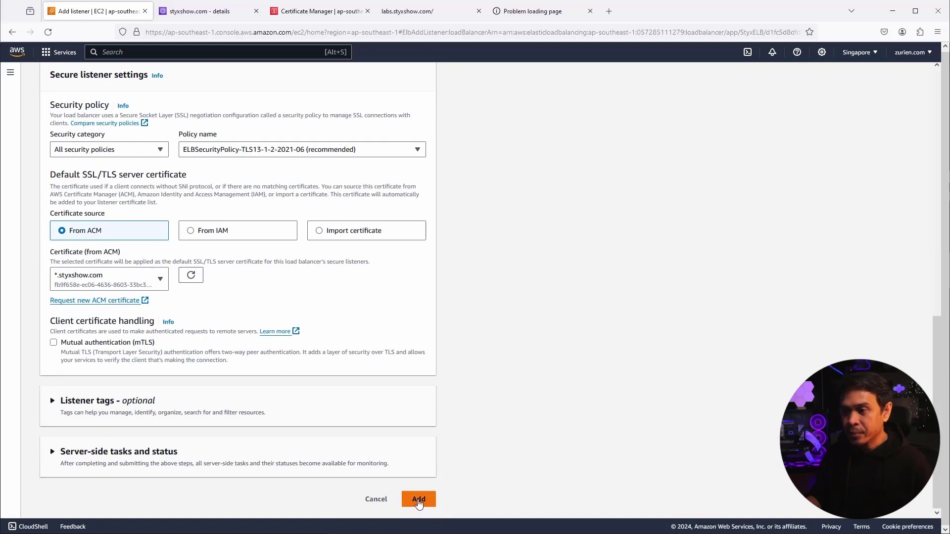
pyautogui.click(417, 499)
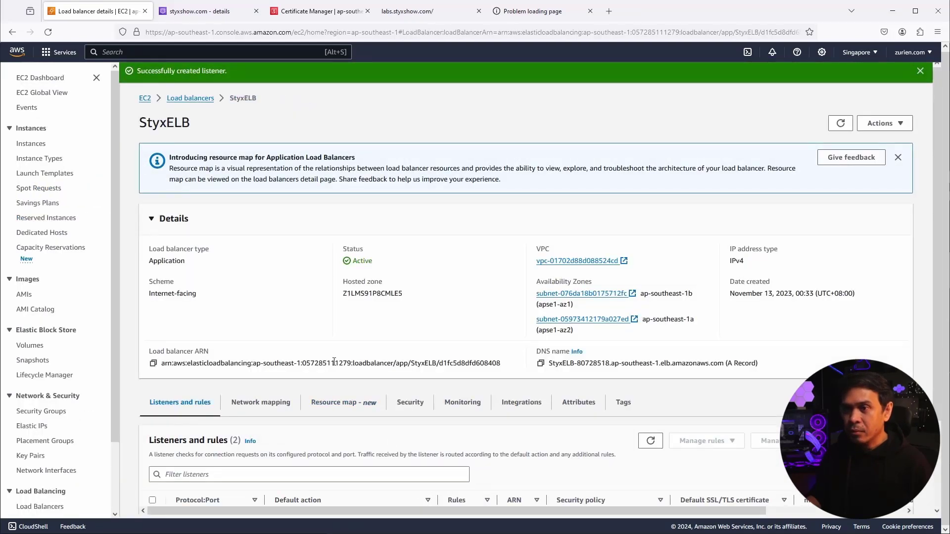
pyautogui.scroll(-2, 334, 362)
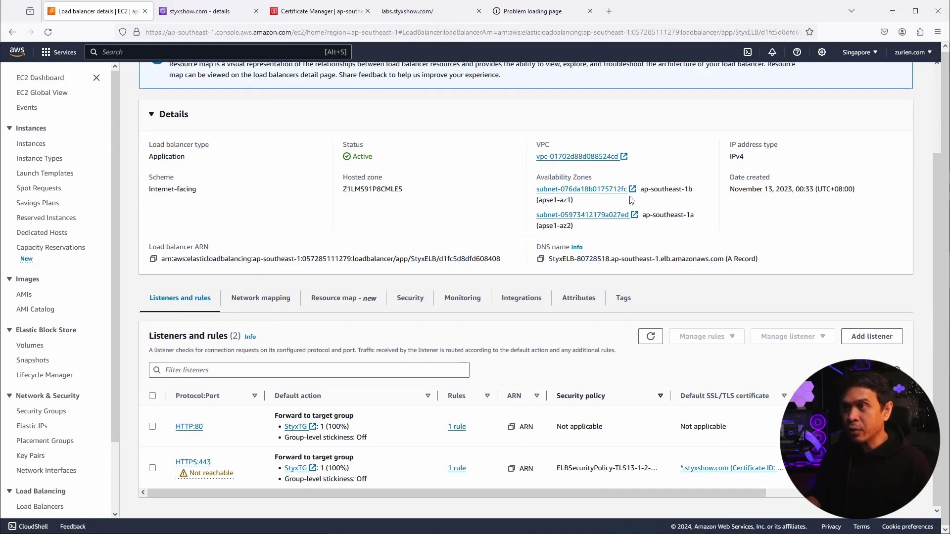
pyautogui.click(537, 15)
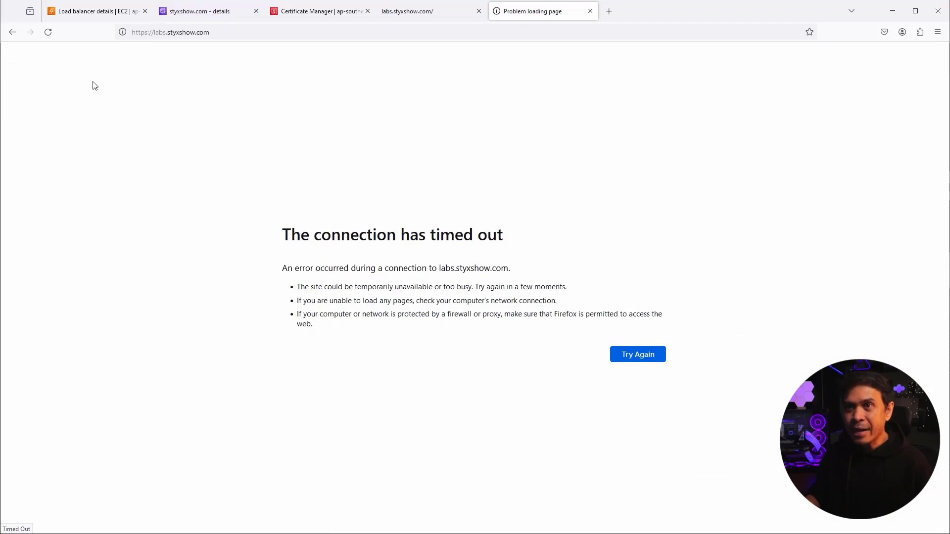
pyautogui.click(48, 32)
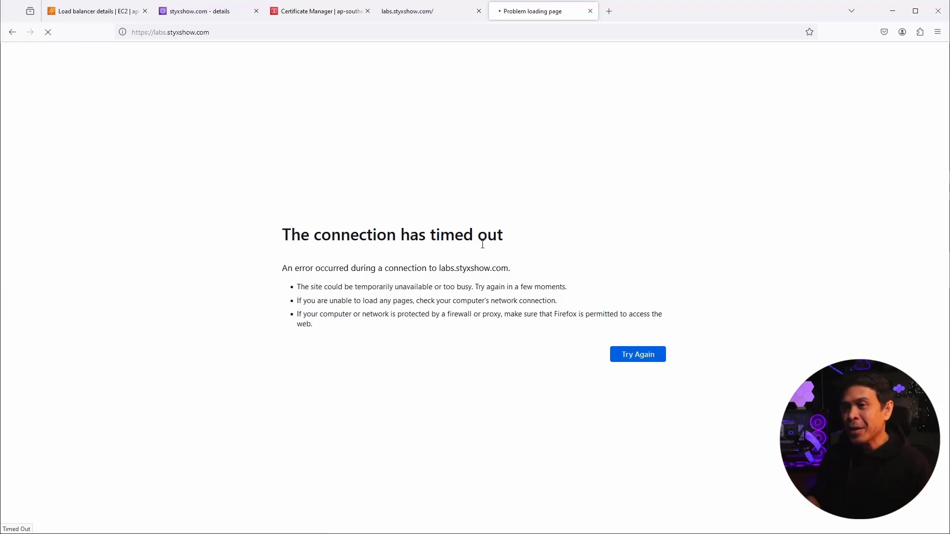
# Step: Open the inbound rules of the elb-sg security group for editing in the EC2 console
pyautogui.click(94, 14)
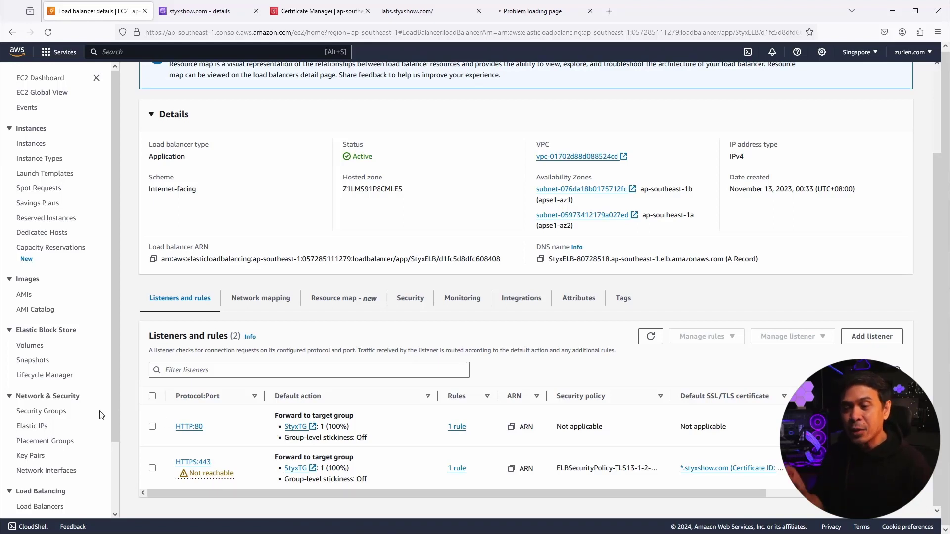
pyautogui.scroll(-1, 101, 409)
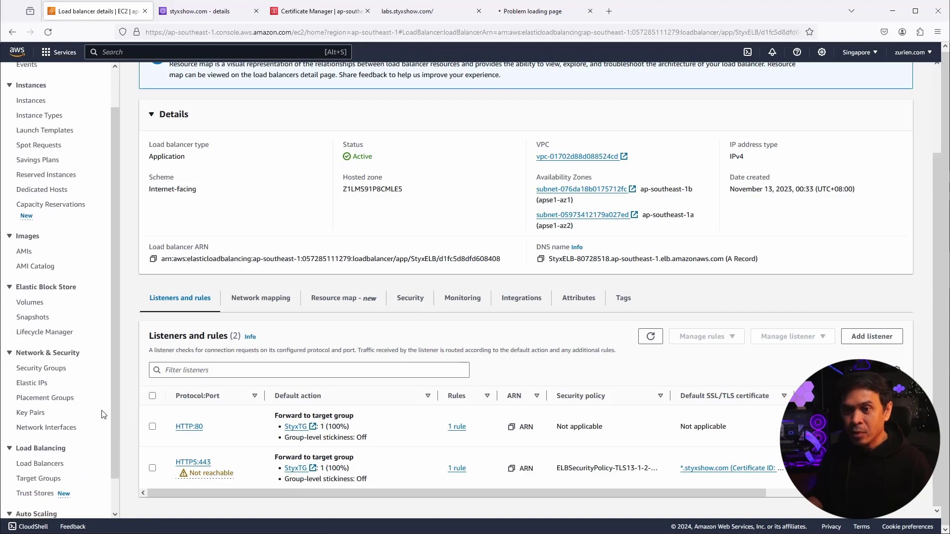
pyautogui.click(41, 367)
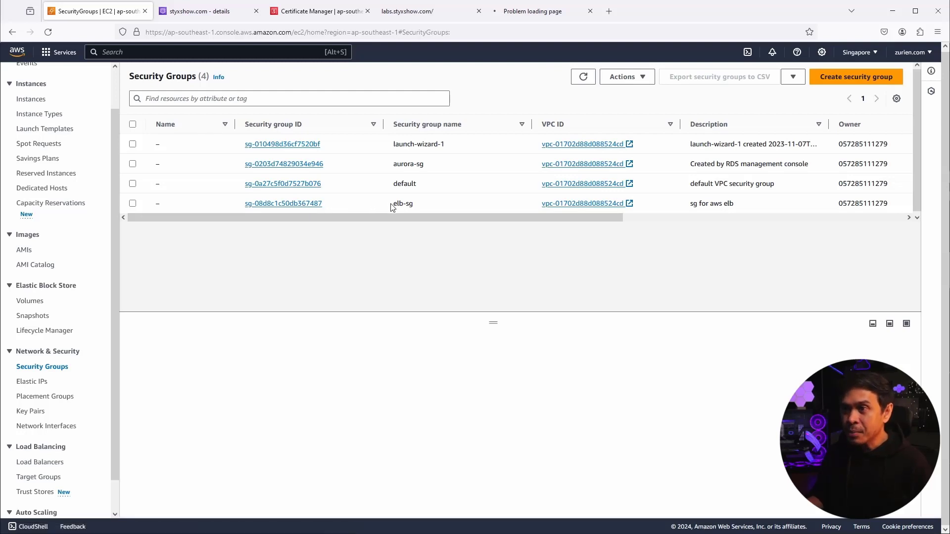
pyautogui.click(282, 204)
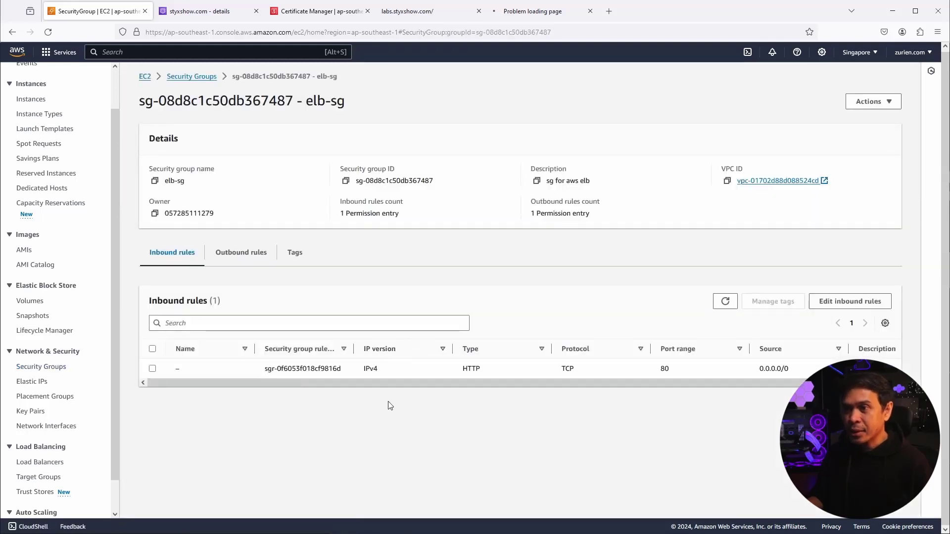
pyautogui.click(152, 369)
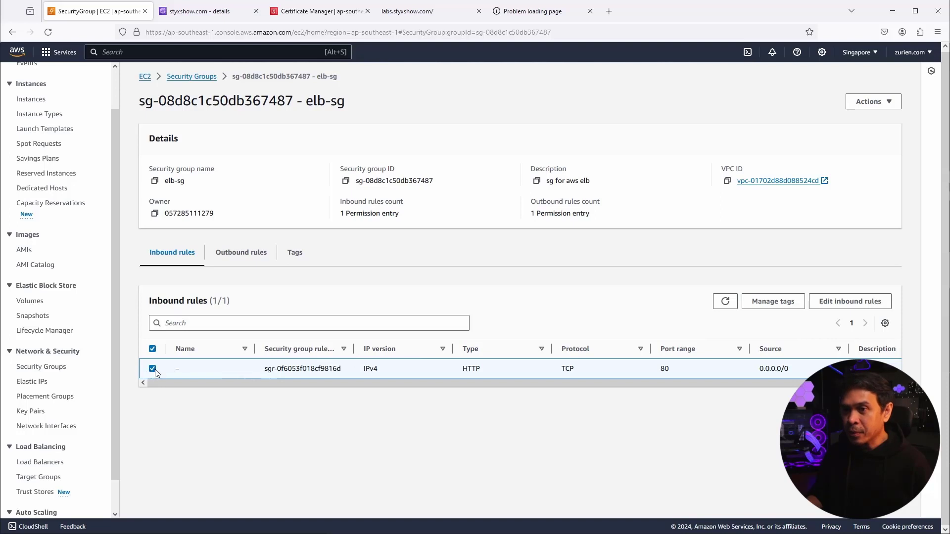
pyautogui.click(848, 306)
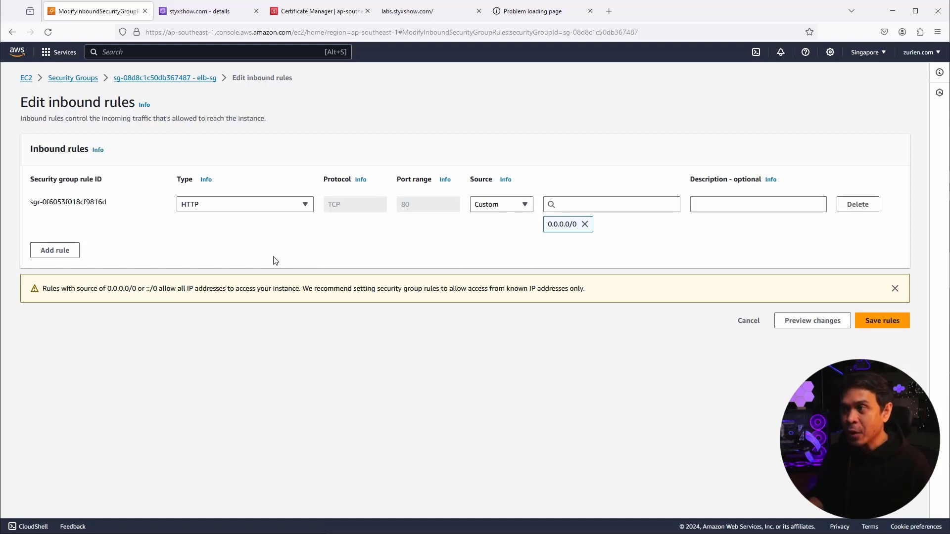
# Step: Add an inbound HTTPS rule on port 443 with source 0.0.0.0/0 to elb-sg and save the rules
pyautogui.click(72, 262)
pyautogui.click(244, 255)
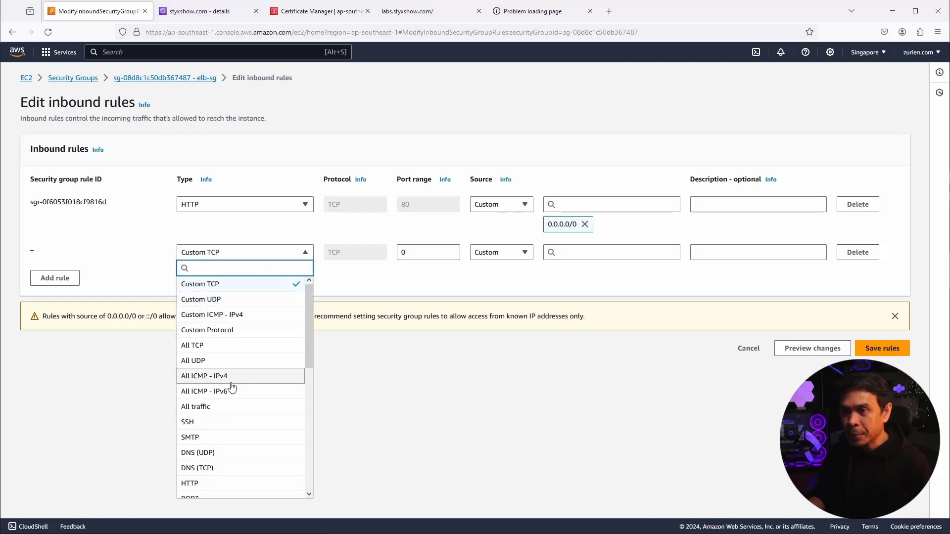
pyautogui.scroll(-3, 229, 409)
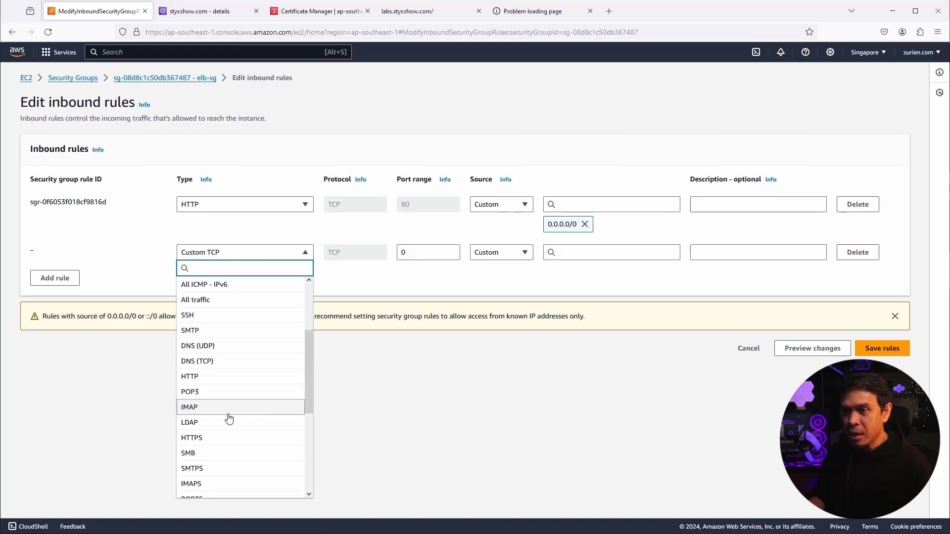
pyautogui.scroll(-3, 228, 416)
pyautogui.click(225, 393)
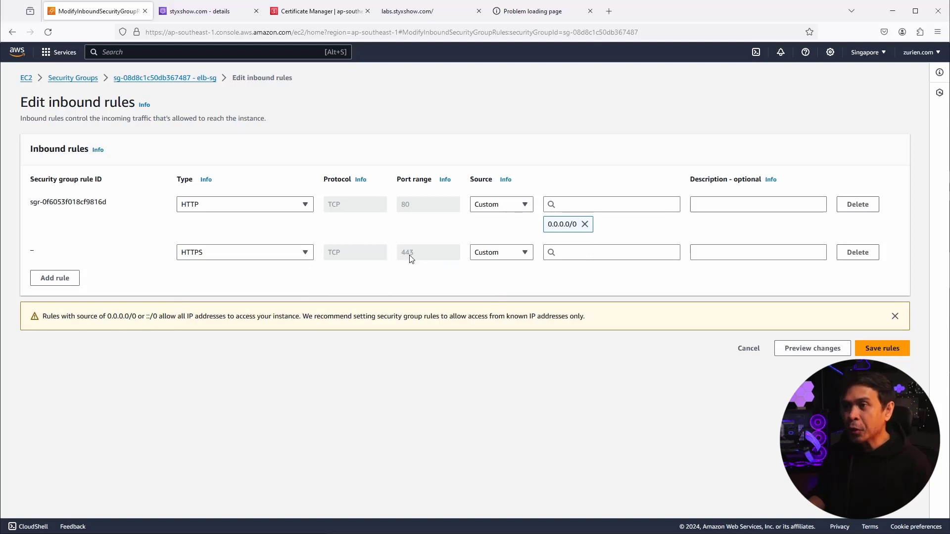
pyautogui.click(574, 254)
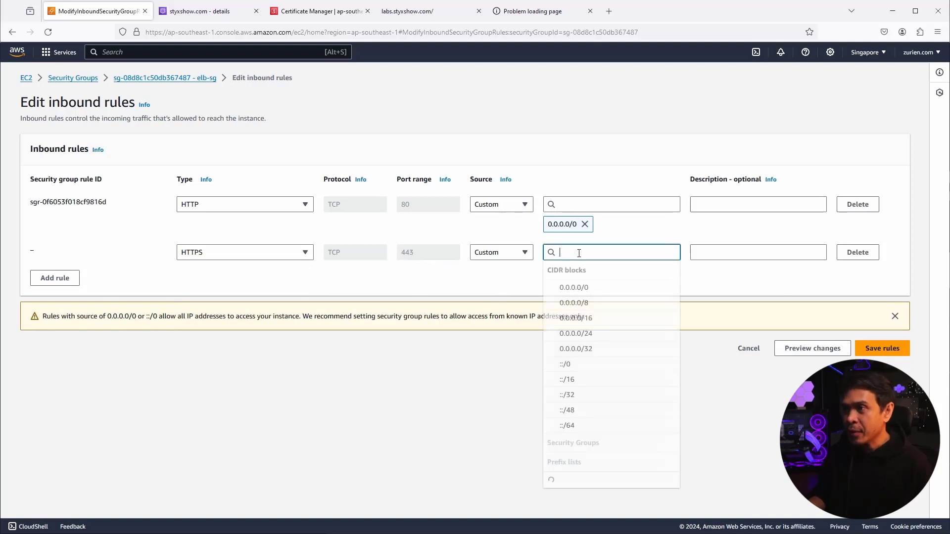
pyautogui.click(591, 293)
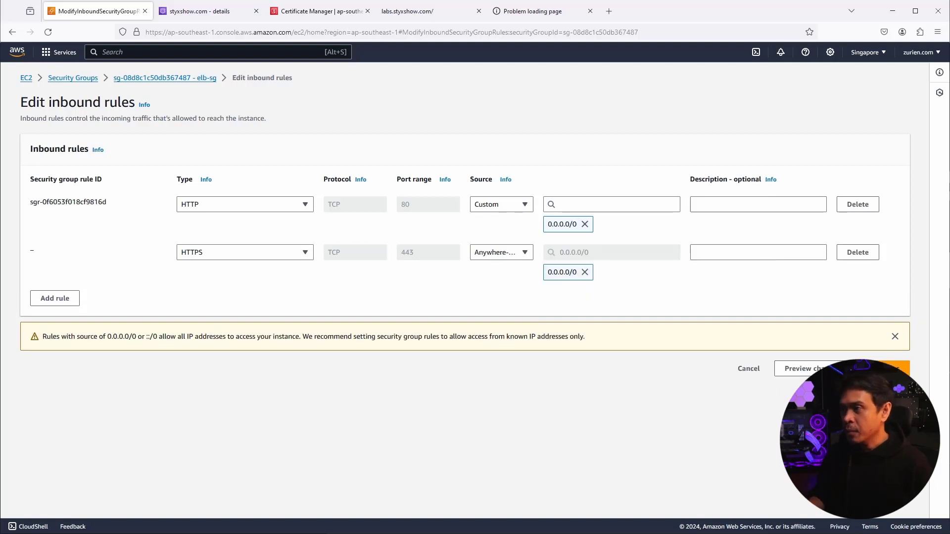
pyautogui.click(888, 368)
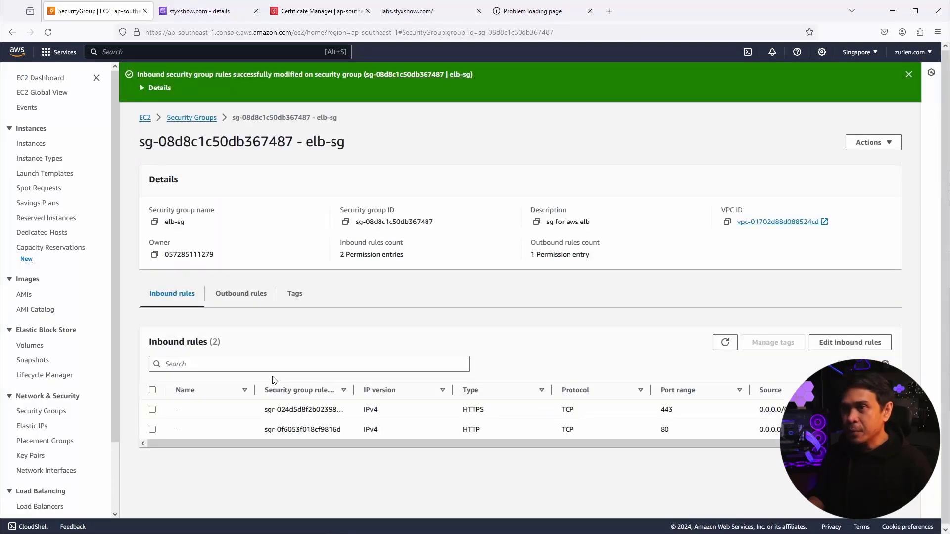
# Step: Review the listeners and rules of the StyxELB load balancer to check the HTTPS:443 listener's reachability
pyautogui.scroll(-3, 109, 364)
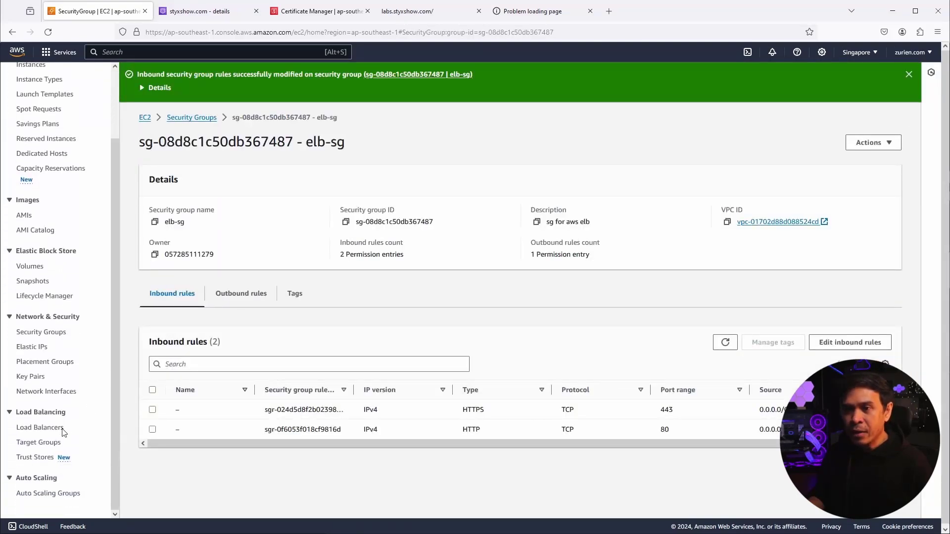
pyautogui.click(41, 428)
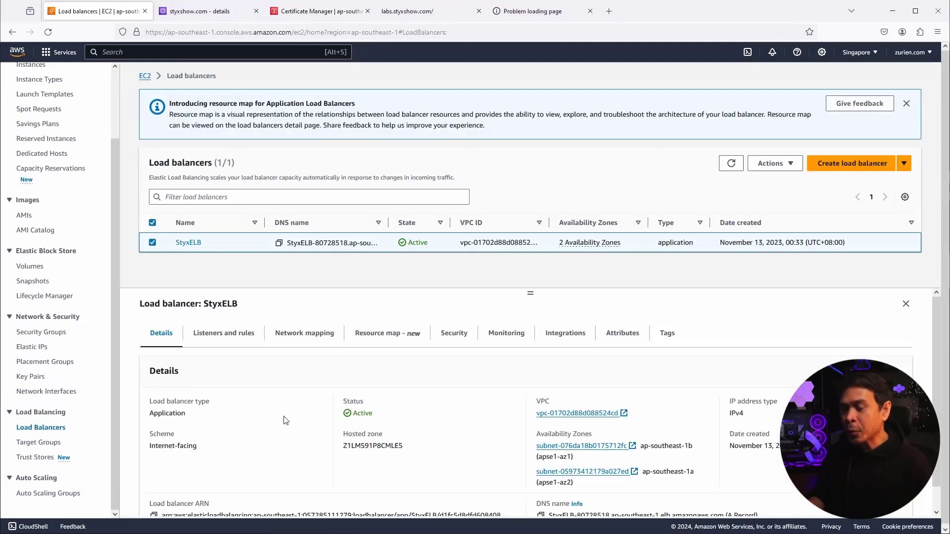
pyautogui.click(220, 338)
pyautogui.scroll(-1, 259, 365)
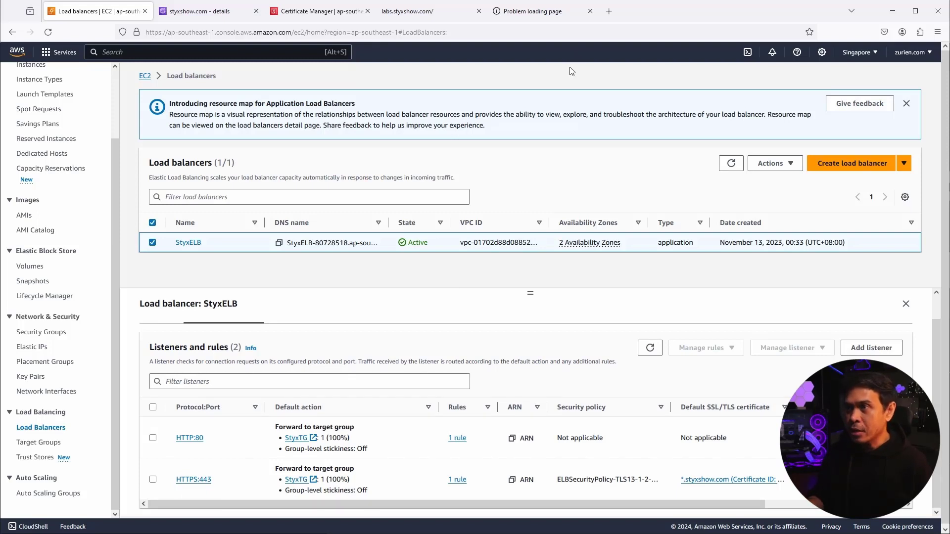
pyautogui.click(540, 16)
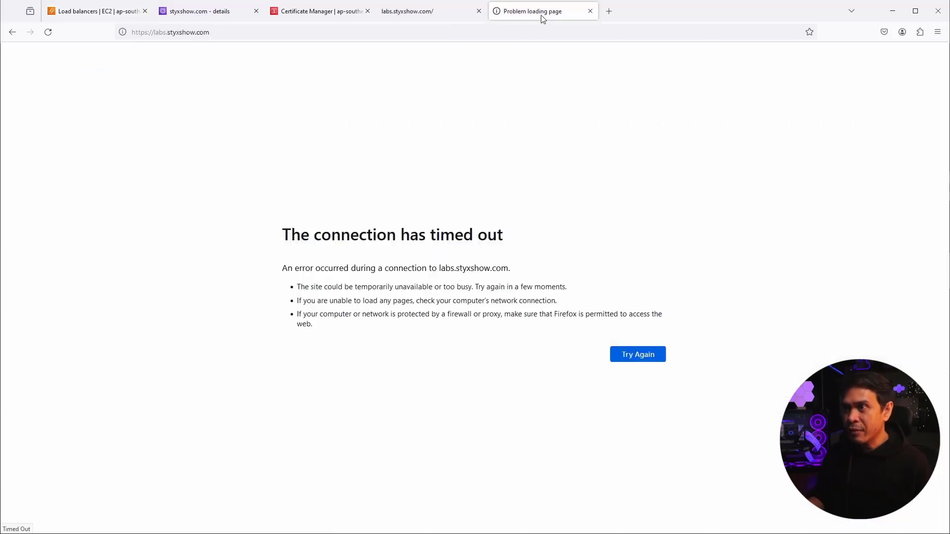
pyautogui.click(48, 32)
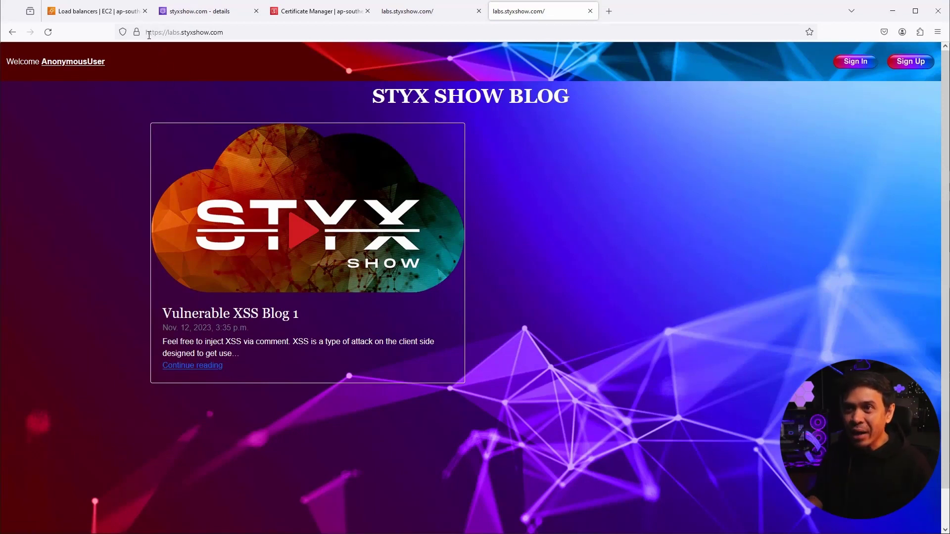
pyautogui.moveTo(137, 38)
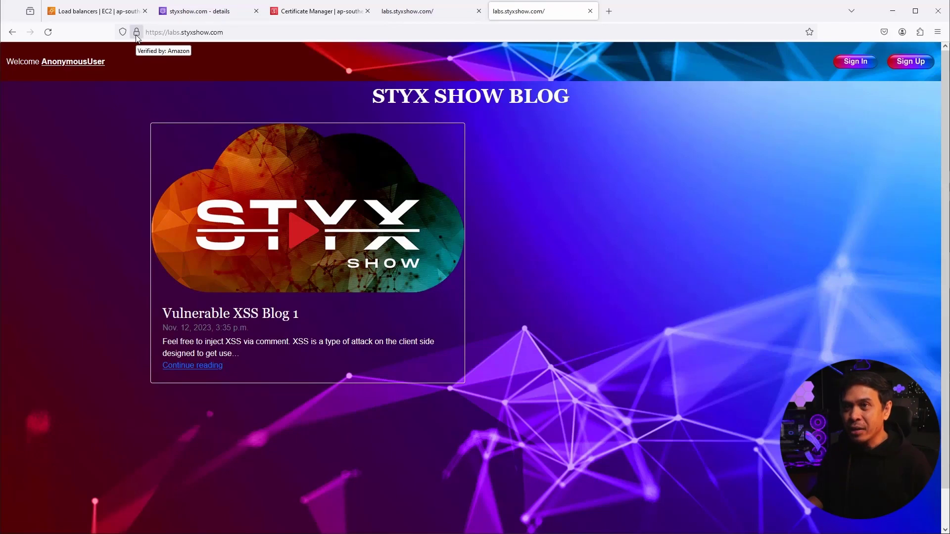
pyautogui.click(137, 34)
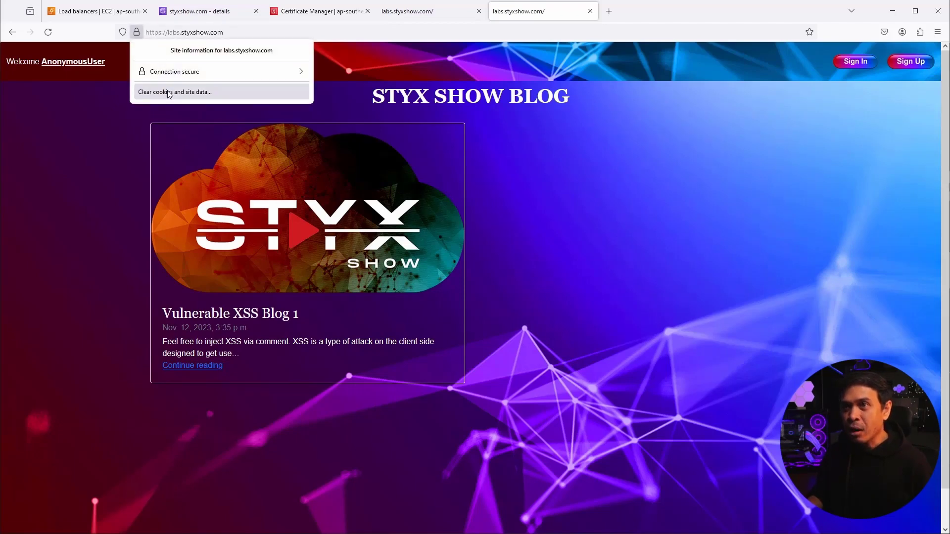
pyautogui.click(201, 73)
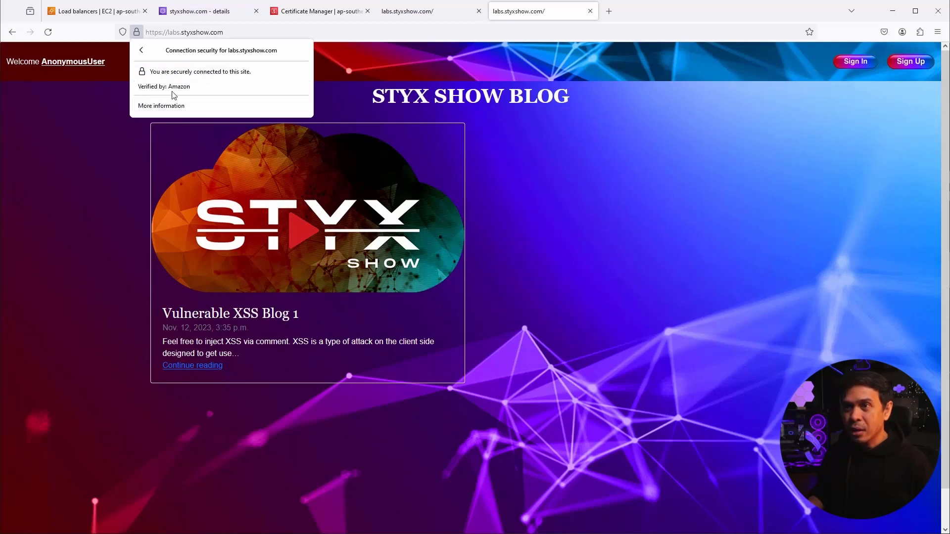
pyautogui.click(90, 175)
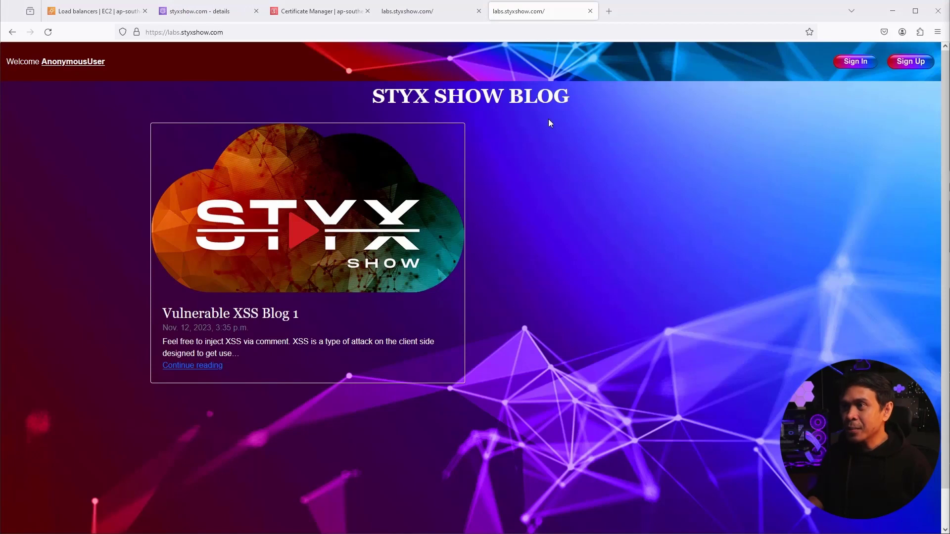
# Step: Compare the plain HTTP page of labs.styxshow.com with the HTTPS one and reload the HTTP page
pyautogui.click(403, 17)
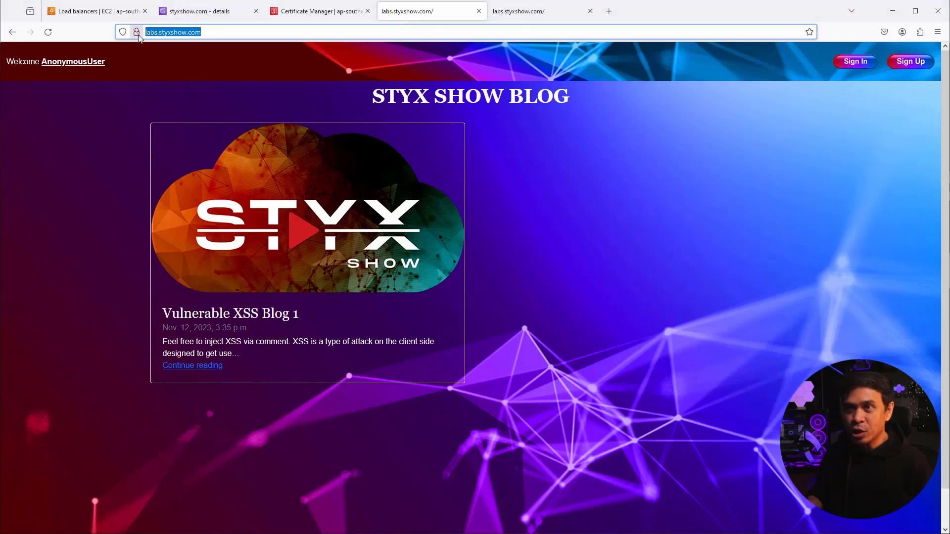
pyautogui.click(525, 11)
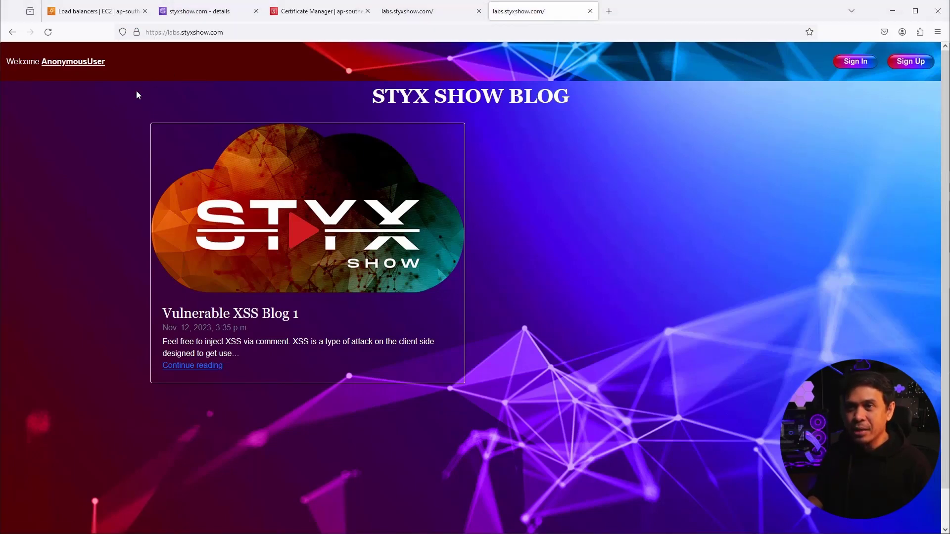
pyautogui.click(415, 4)
pyautogui.click(154, 32)
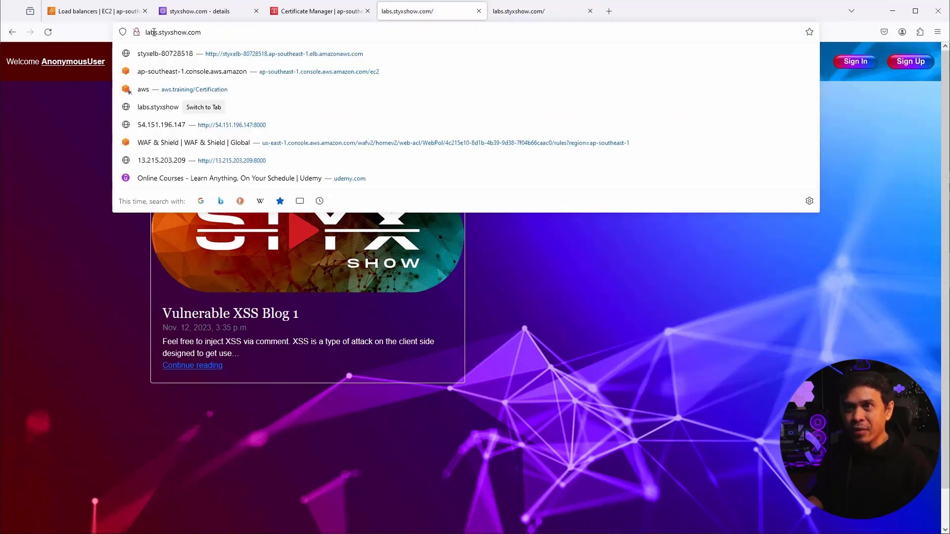
pyautogui.click(43, 144)
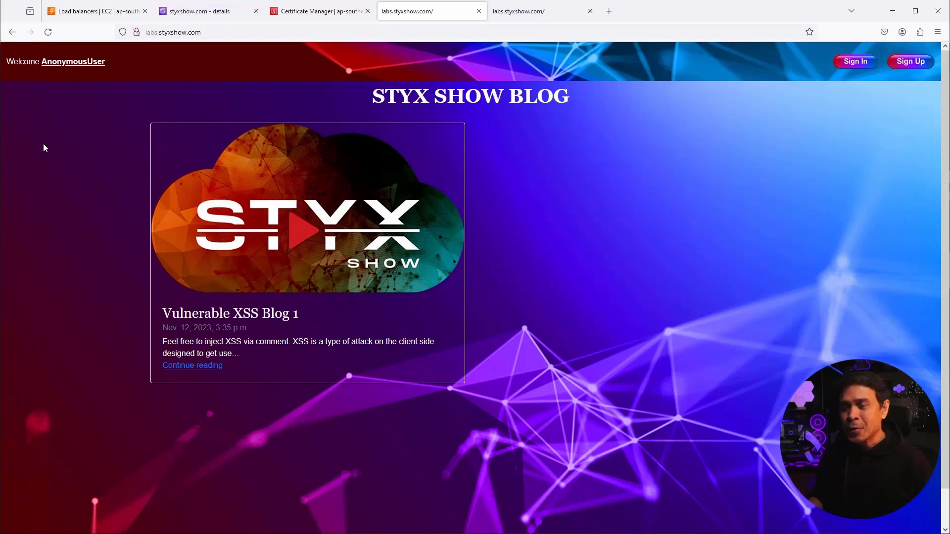
pyautogui.click(50, 31)
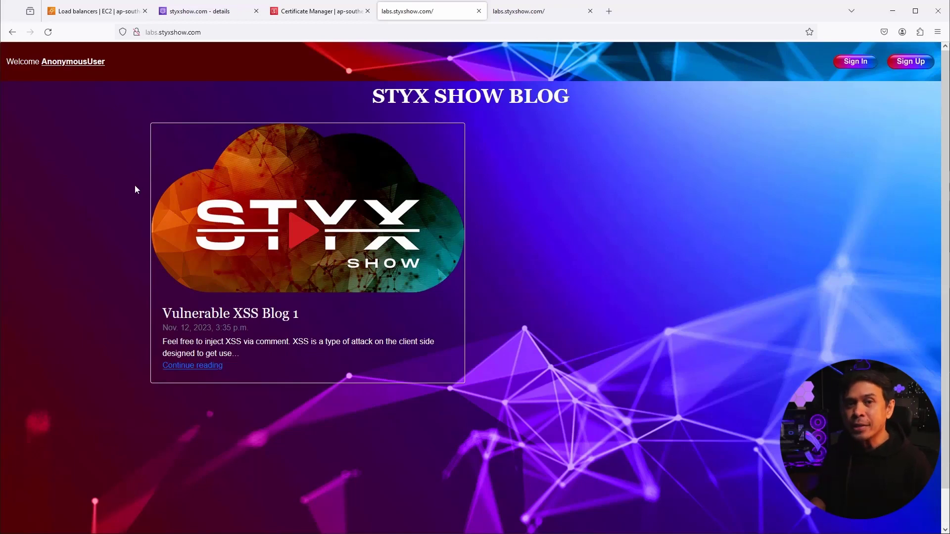
# Step: Open the default rule of StyxELB's HTTP:80 listener for editing and review its routing action against the plain HTTP page
pyautogui.click(110, 11)
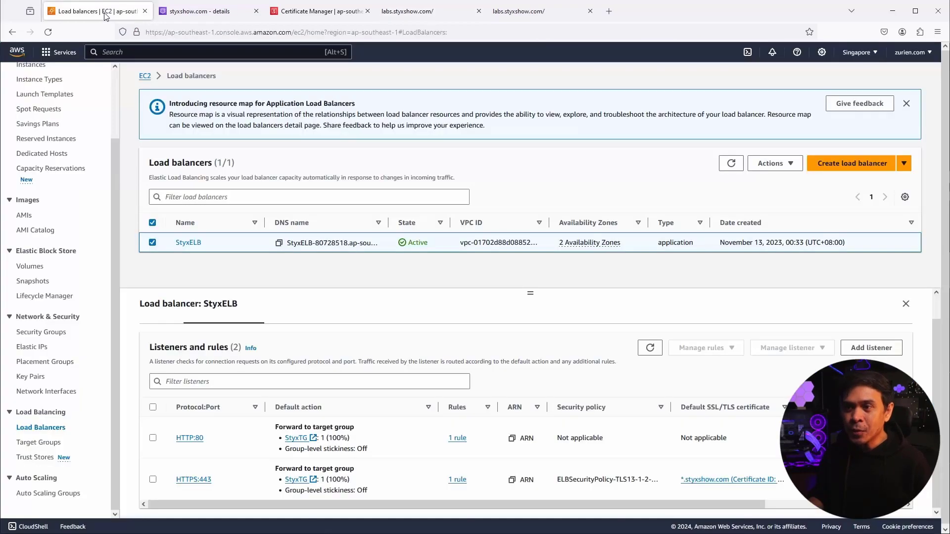
pyautogui.scroll(-1, 248, 359)
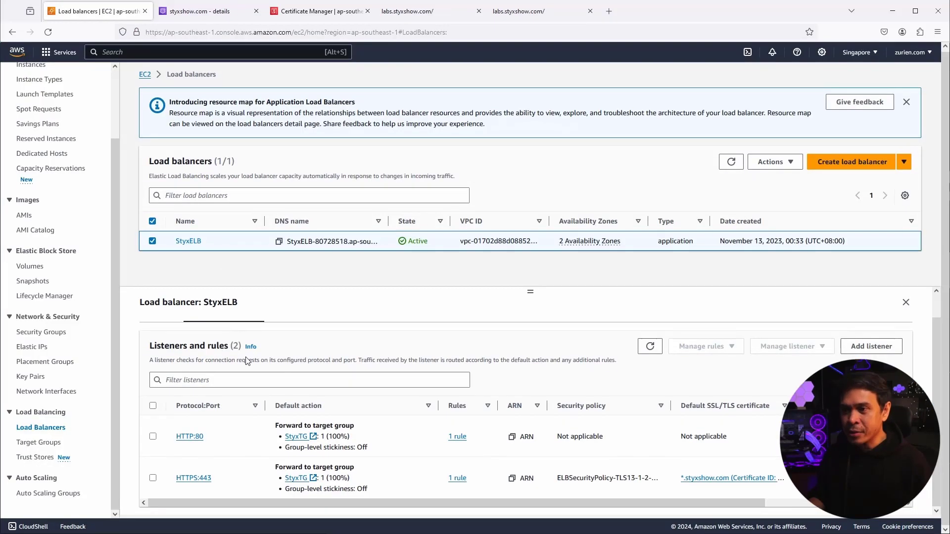
pyautogui.click(191, 438)
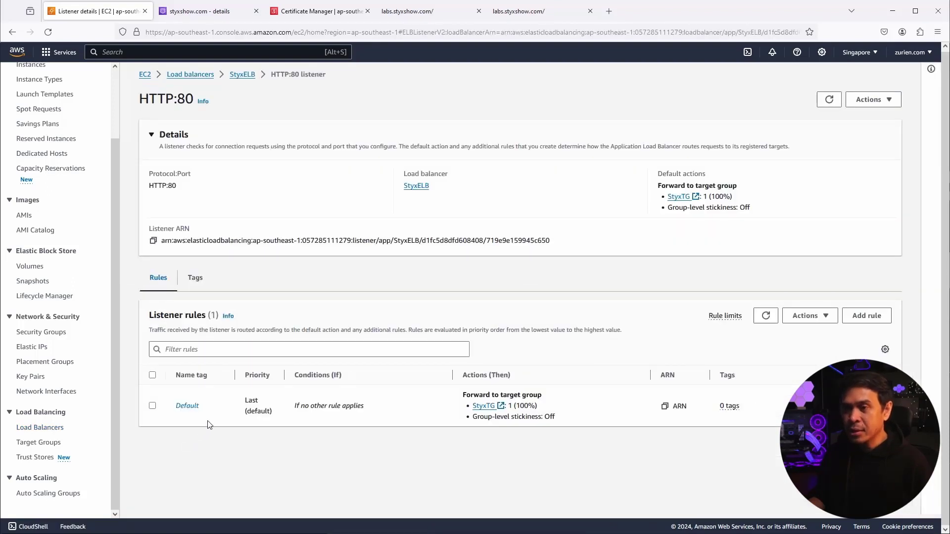
pyautogui.click(152, 406)
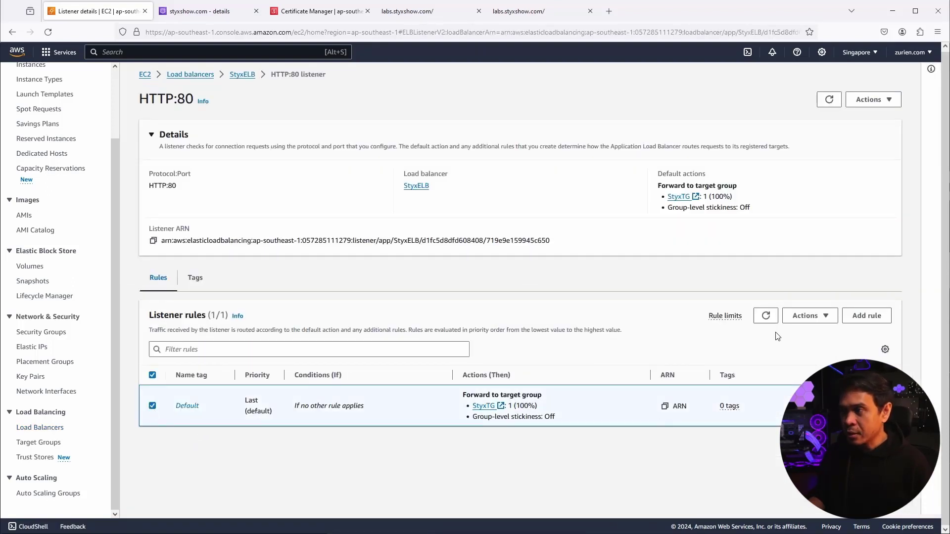
pyautogui.click(813, 317)
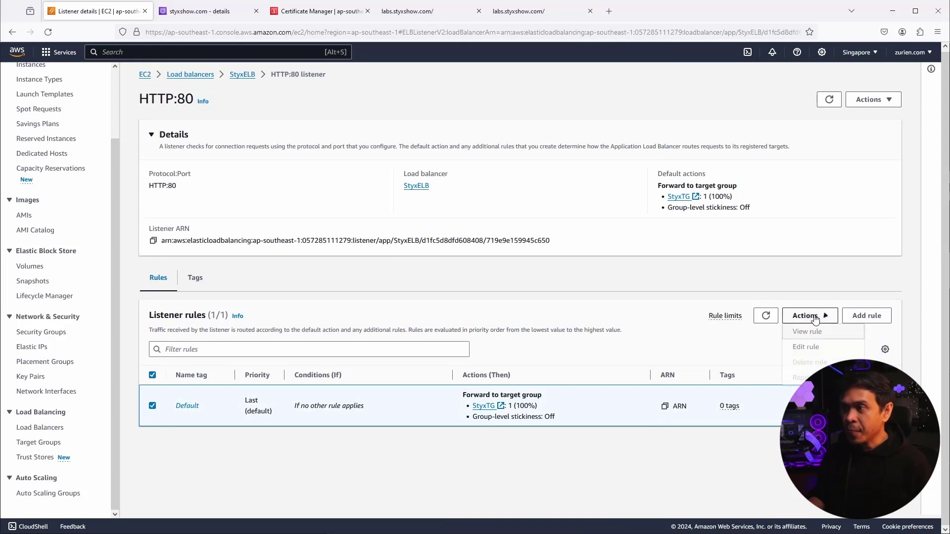
pyautogui.click(806, 351)
pyautogui.scroll(-4, 494, 300)
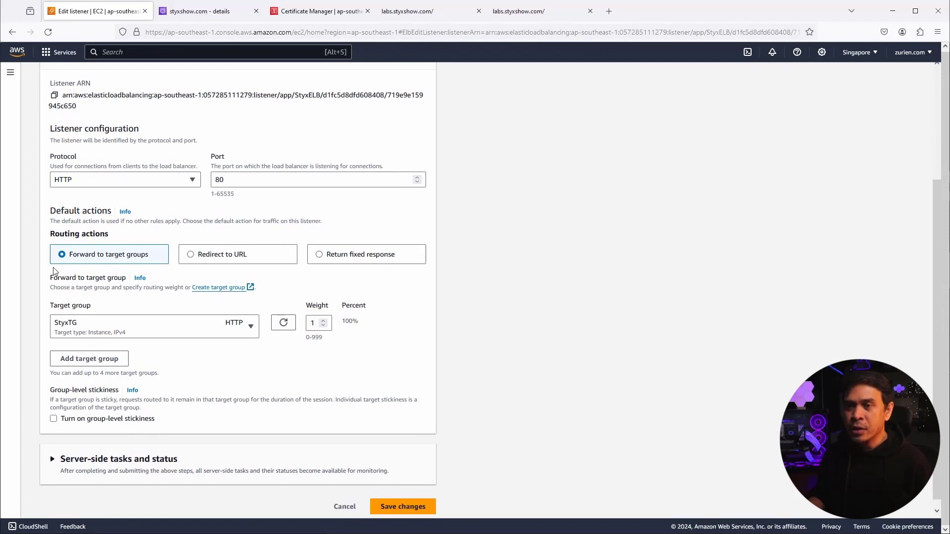
pyautogui.scroll(1, 52, 270)
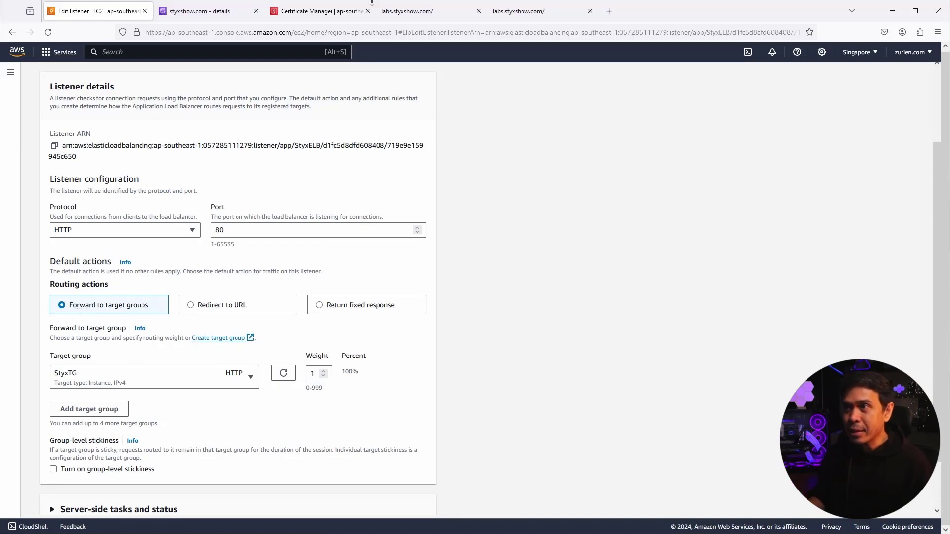
pyautogui.click(416, 12)
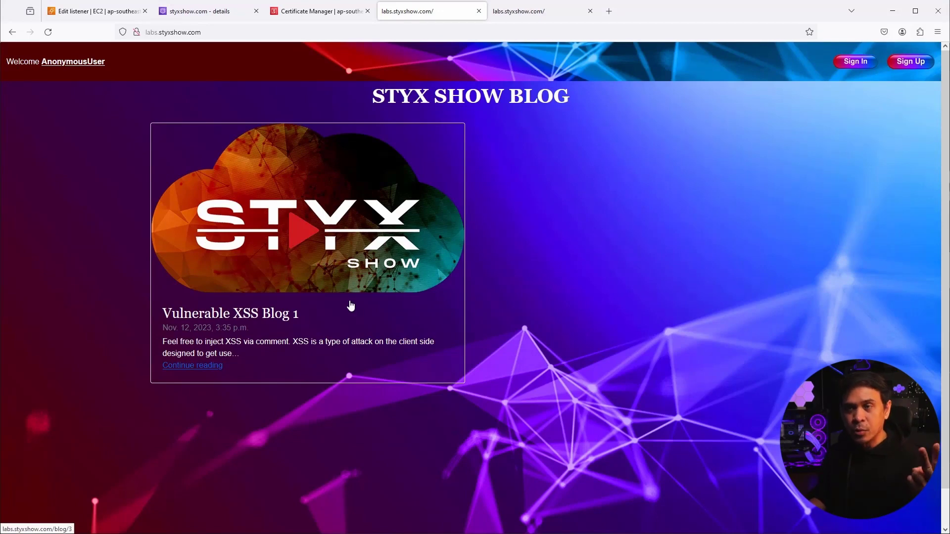
pyautogui.click(103, 14)
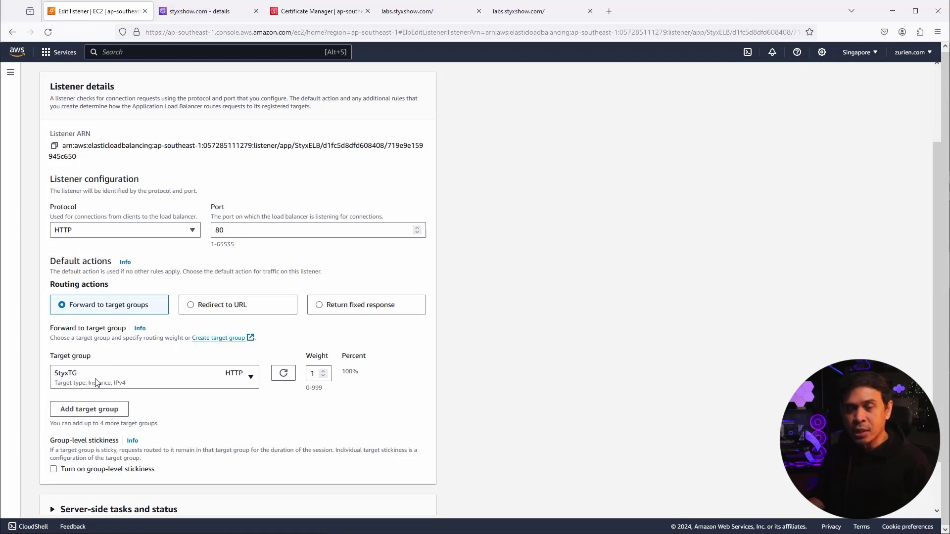
# Step: Change the HTTP:80 listener's default action to a URI-parts redirect to HTTPS on port 443 with status code 301, and save the listener
pyautogui.click(192, 307)
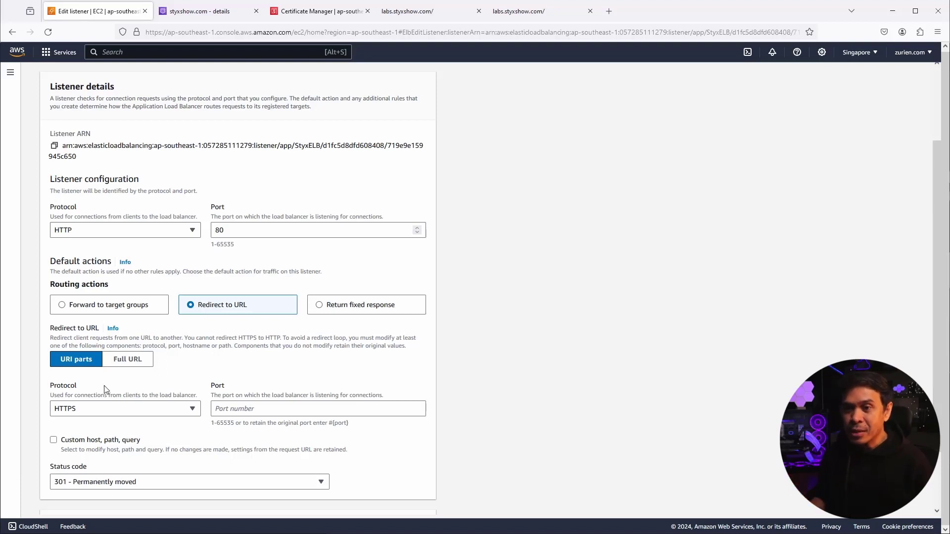
pyautogui.scroll(-1, 105, 389)
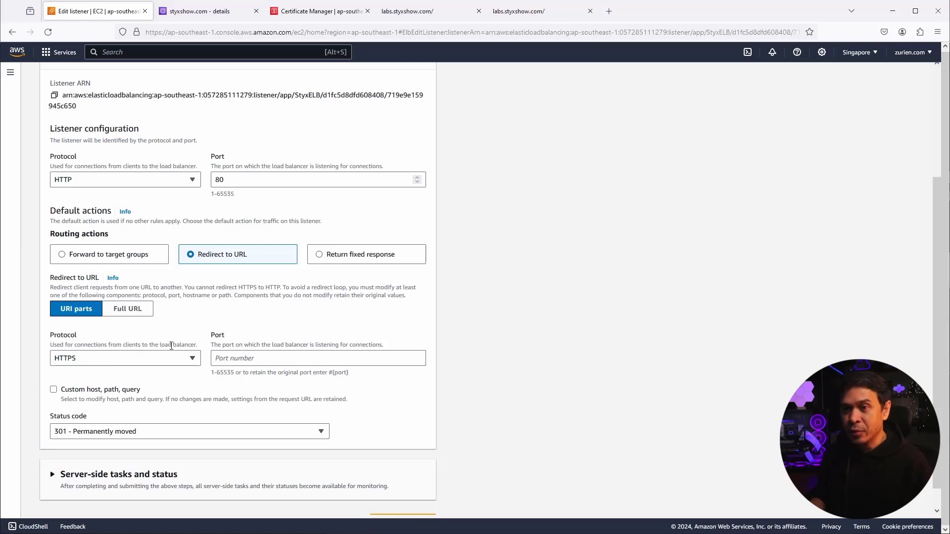
pyautogui.scroll(1, 170, 346)
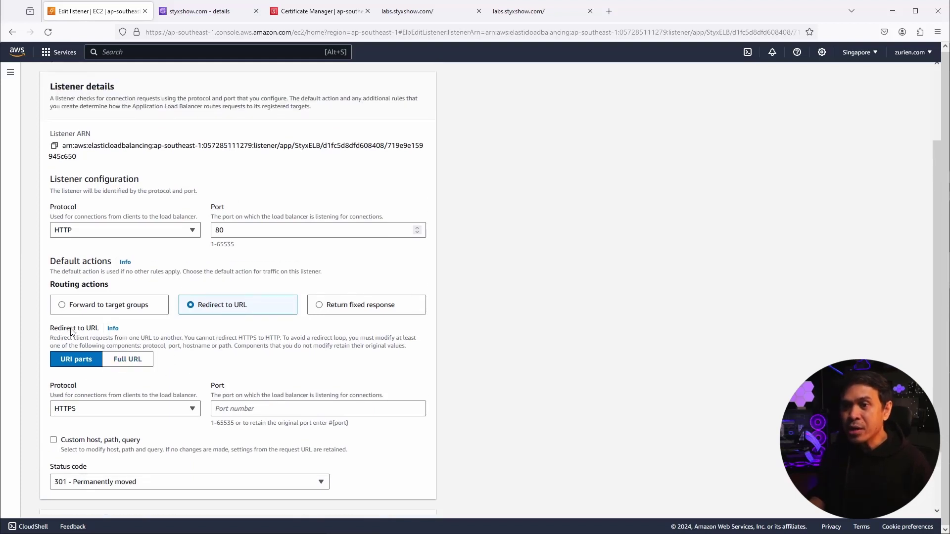
pyautogui.click(127, 365)
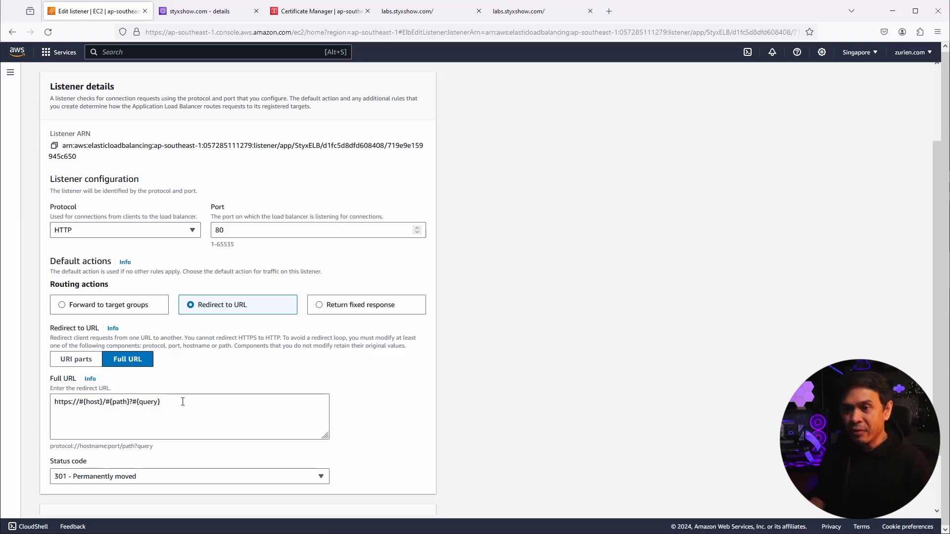
pyautogui.click(88, 366)
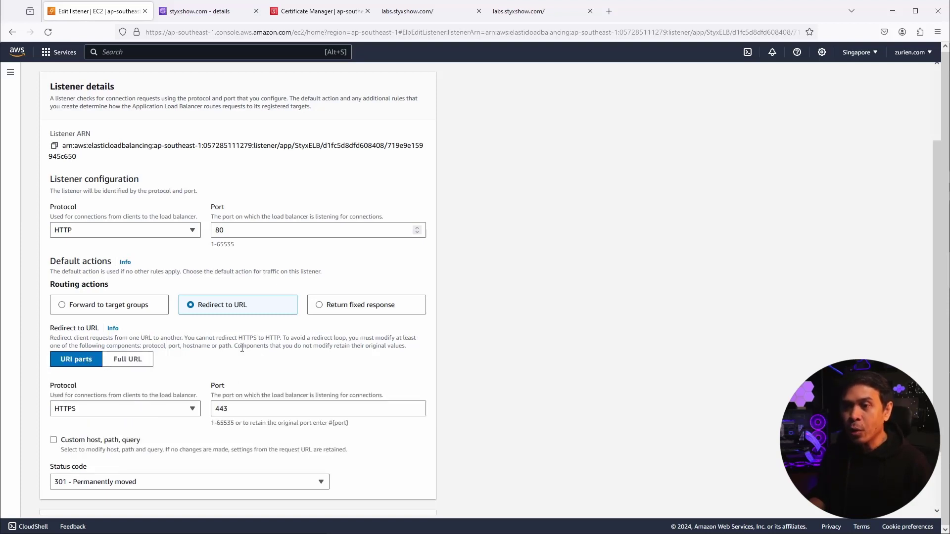
pyautogui.scroll(-3, 242, 347)
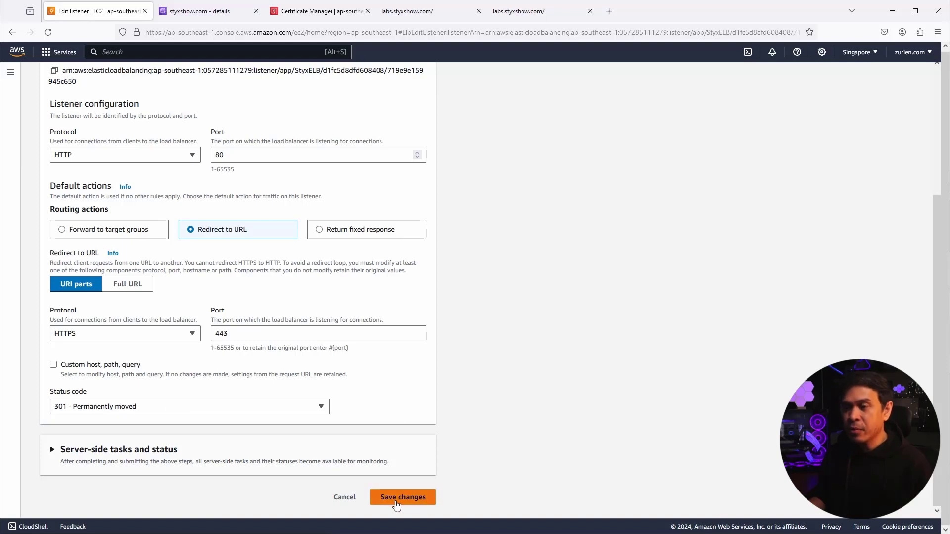
pyautogui.click(420, 15)
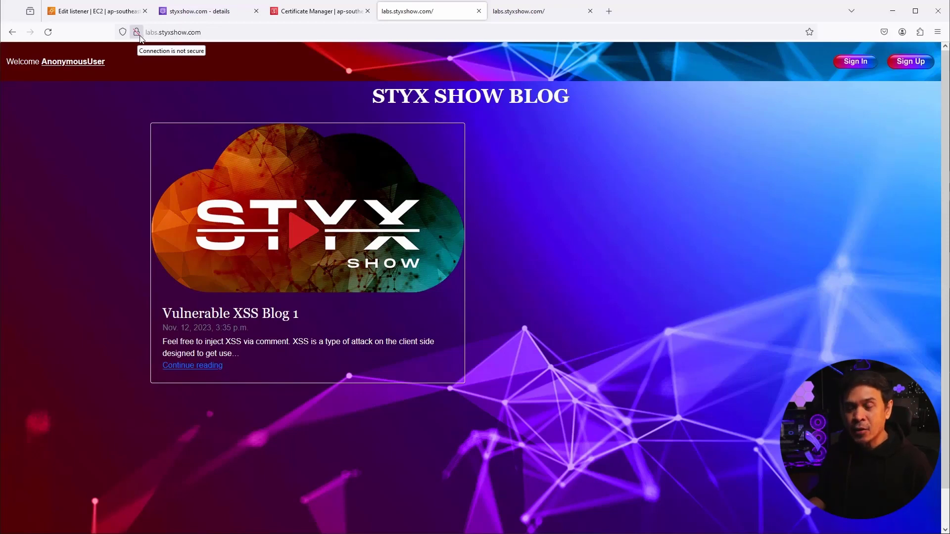
pyautogui.click(83, 11)
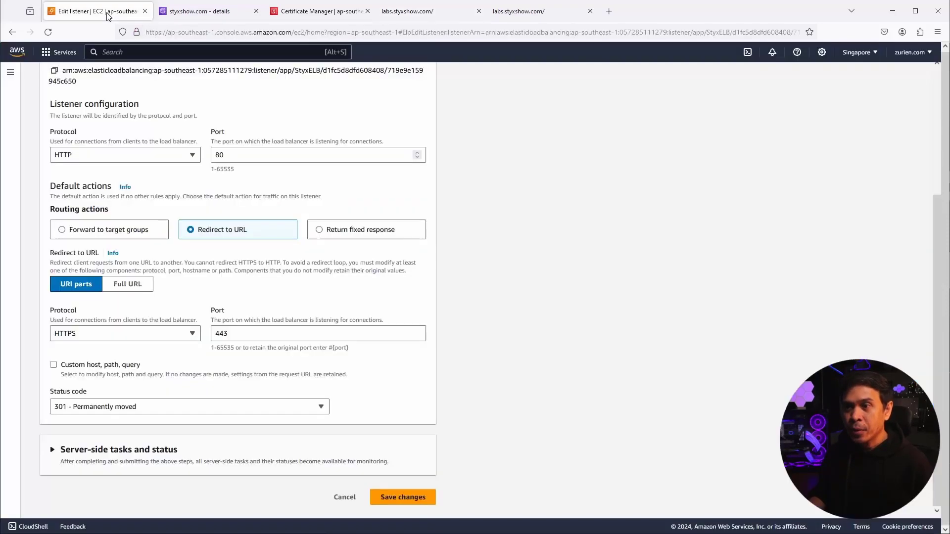
pyautogui.click(404, 497)
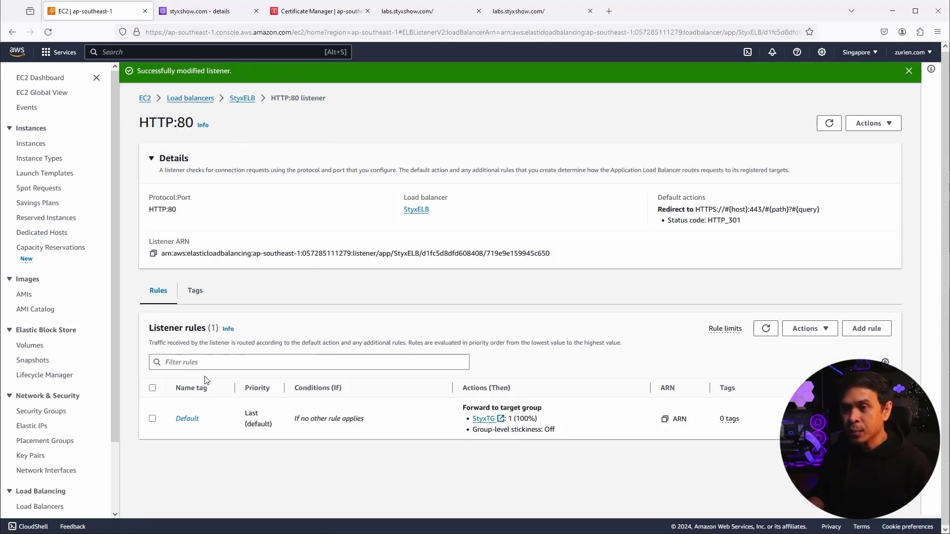
# Step: Review StyxELB's listeners and rules, examining the HTTP:80 listener's default action and its redirect status code
pyautogui.click(198, 99)
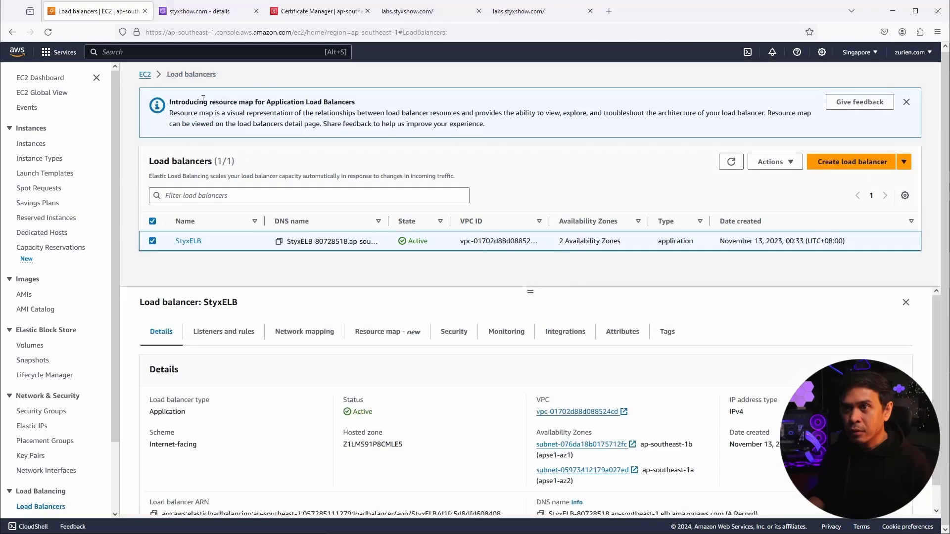
pyautogui.scroll(-1, 208, 336)
pyautogui.scroll(1, 219, 348)
pyautogui.click(224, 333)
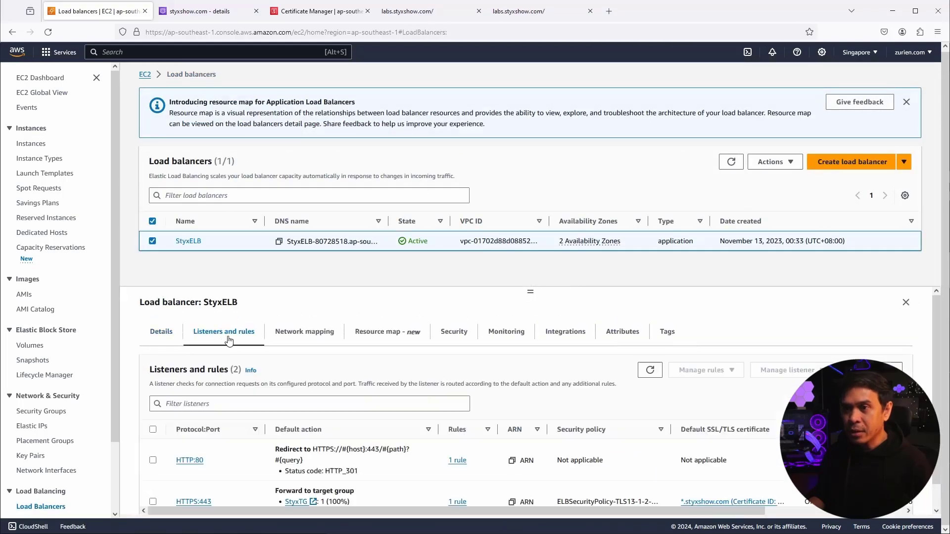
pyautogui.scroll(-1, 317, 376)
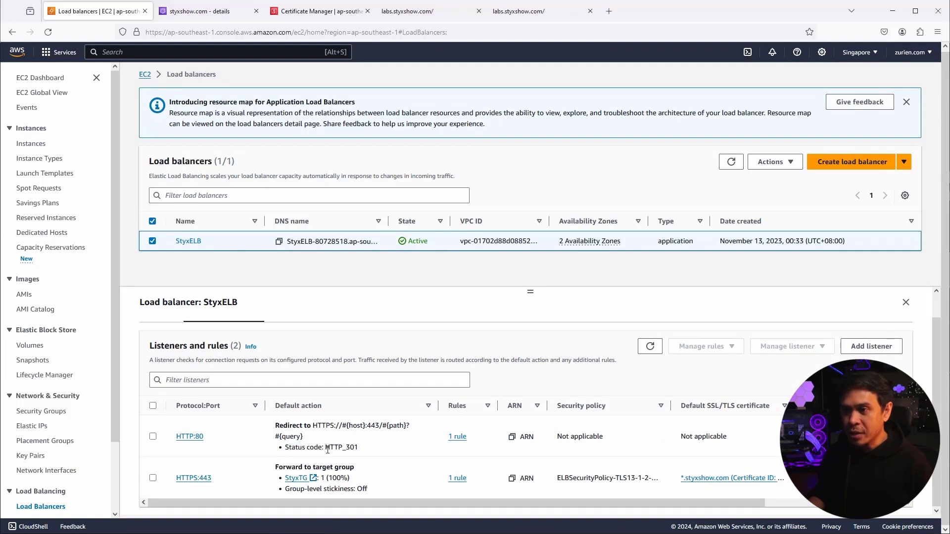
pyautogui.moveTo(327, 447); pyautogui.dragTo(360, 448)
pyautogui.click(361, 451)
pyautogui.moveTo(276, 429); pyautogui.dragTo(392, 439)
pyautogui.click(392, 439)
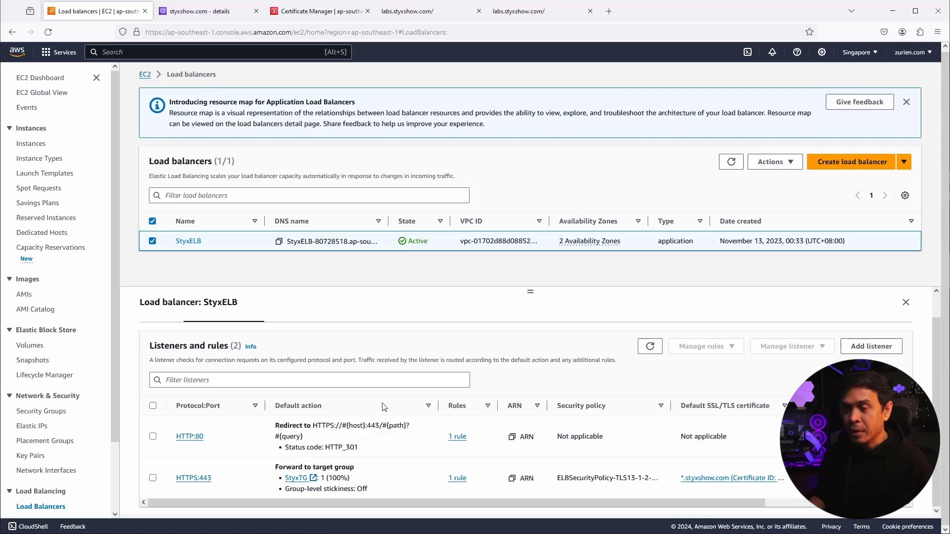
# Step: Reload the plain HTTP page of labs.styxshow.com to test the redirect and inspect its connection security and certificate issuer
pyautogui.click(414, 19)
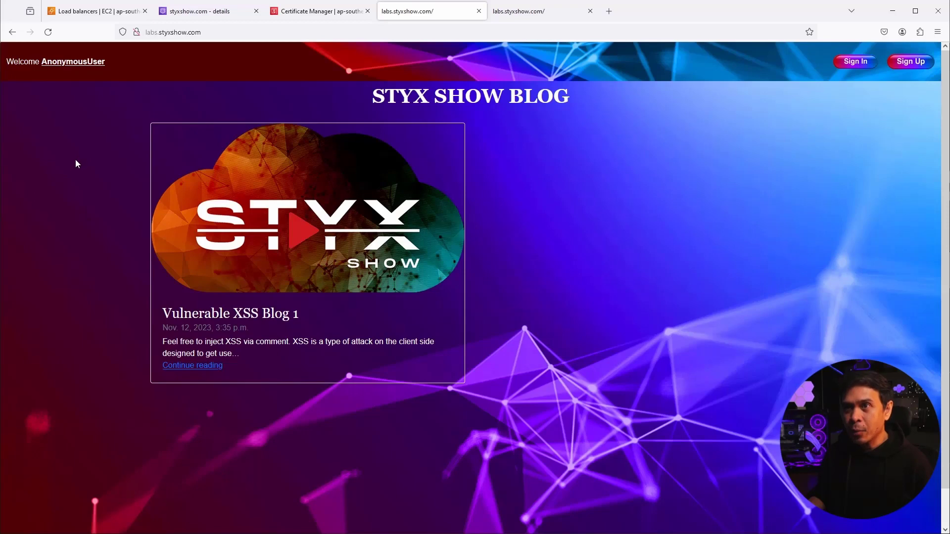
pyautogui.click(49, 33)
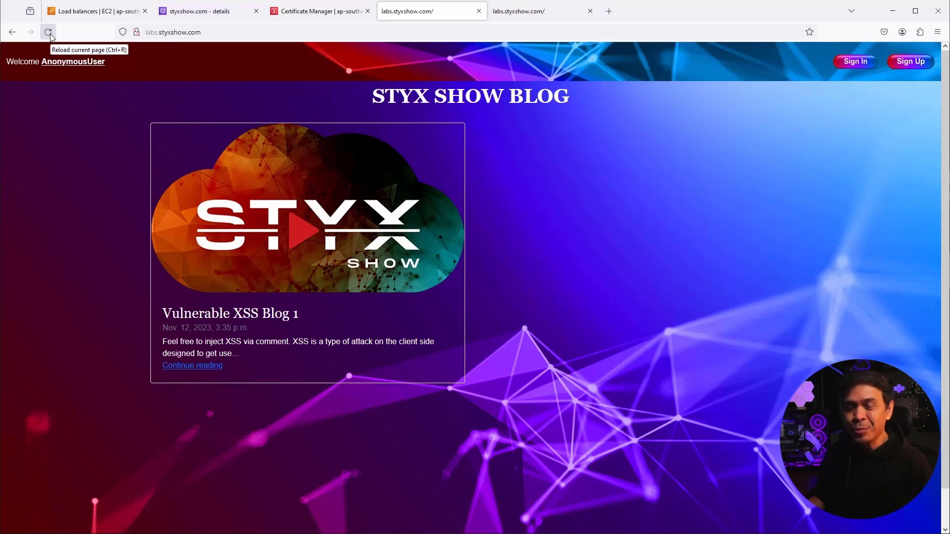
pyautogui.click(48, 33)
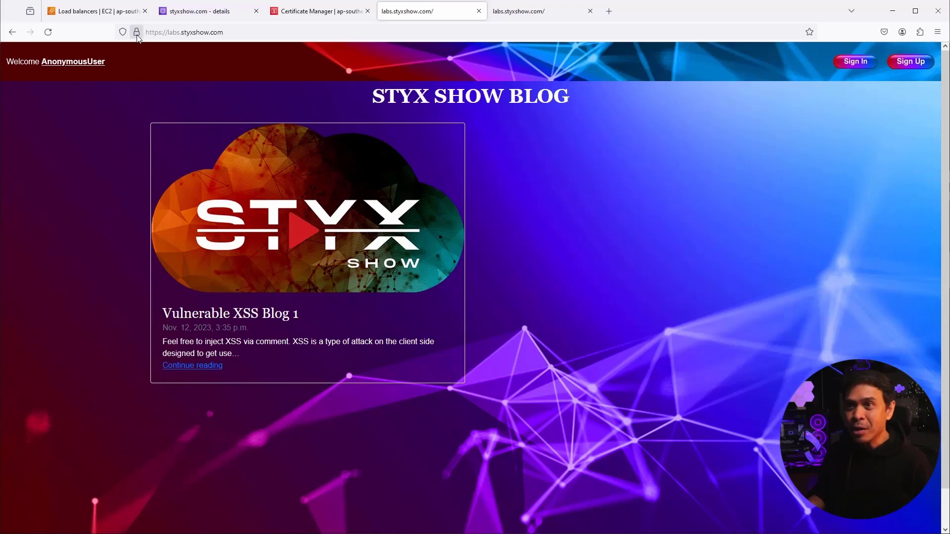
pyautogui.moveTo(138, 39)
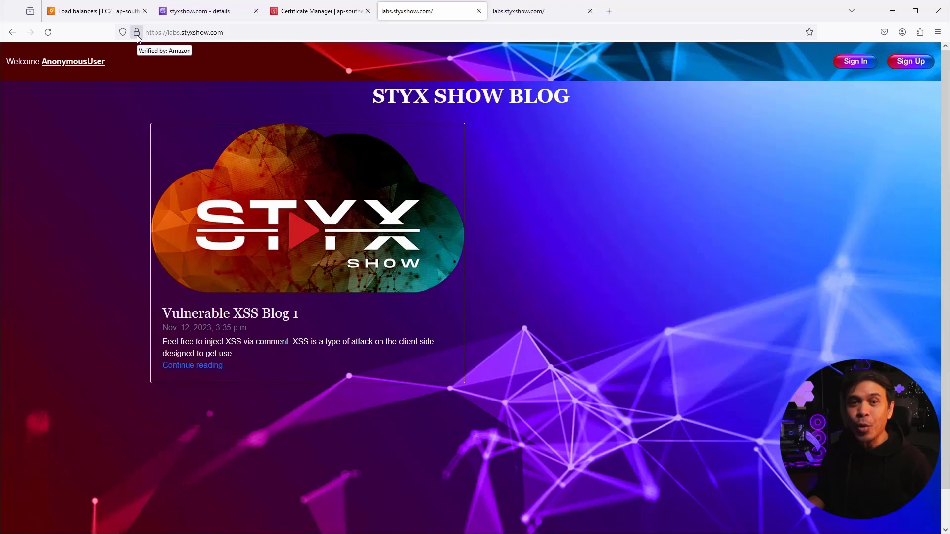
pyautogui.click(137, 35)
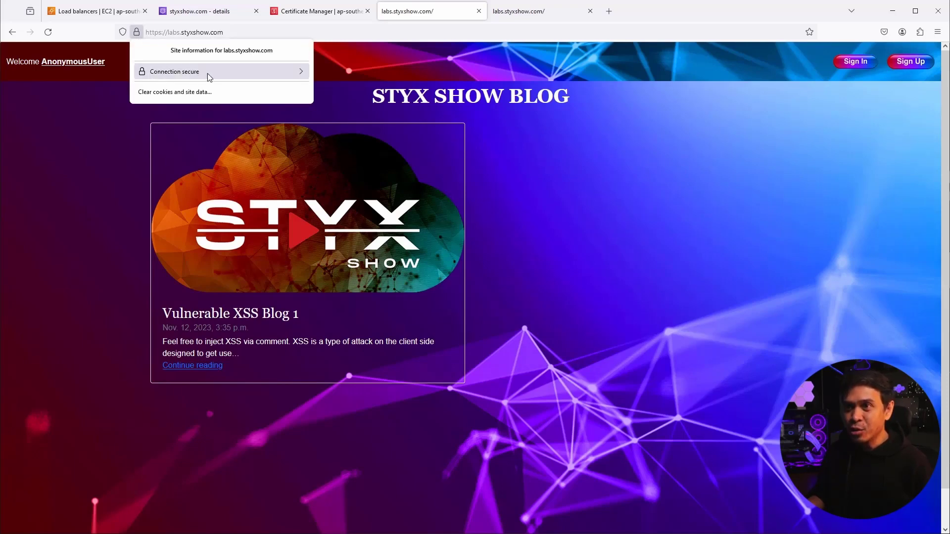
pyautogui.click(280, 75)
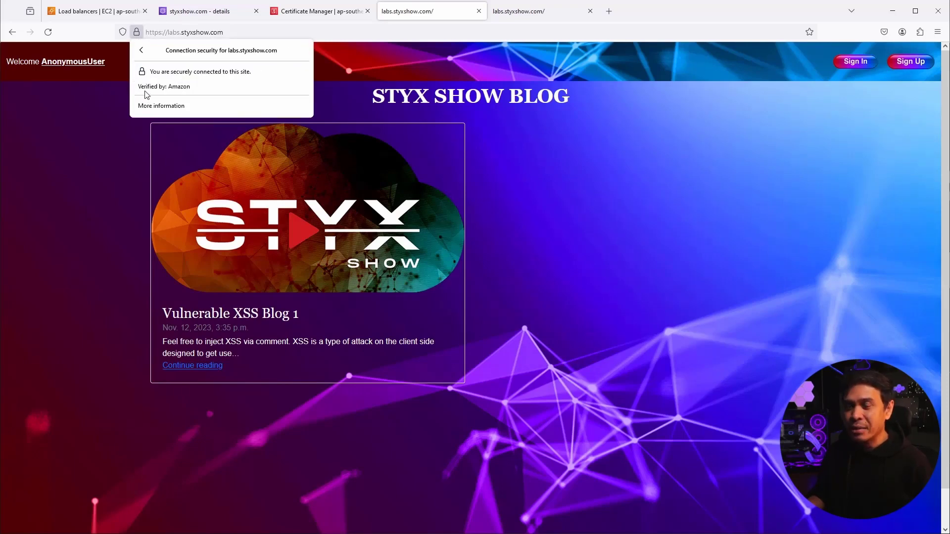
pyautogui.click(89, 163)
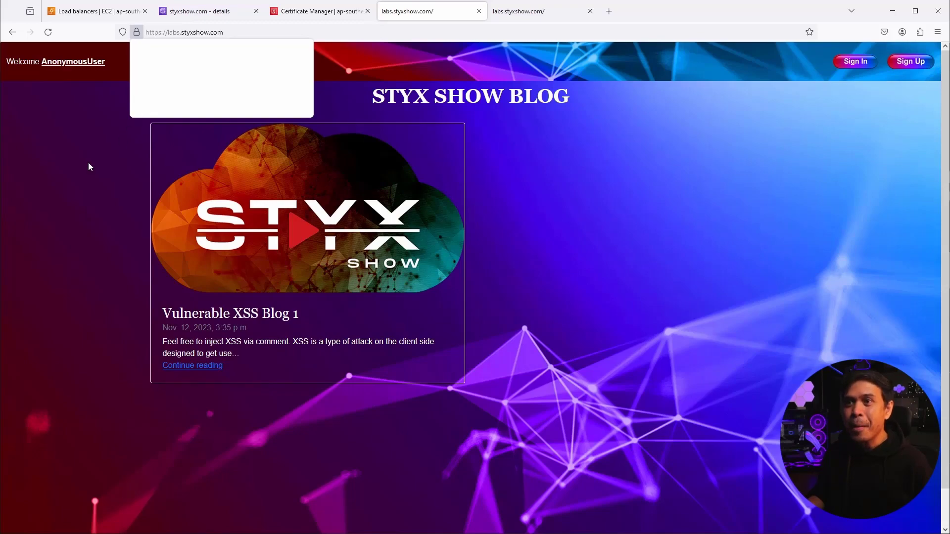